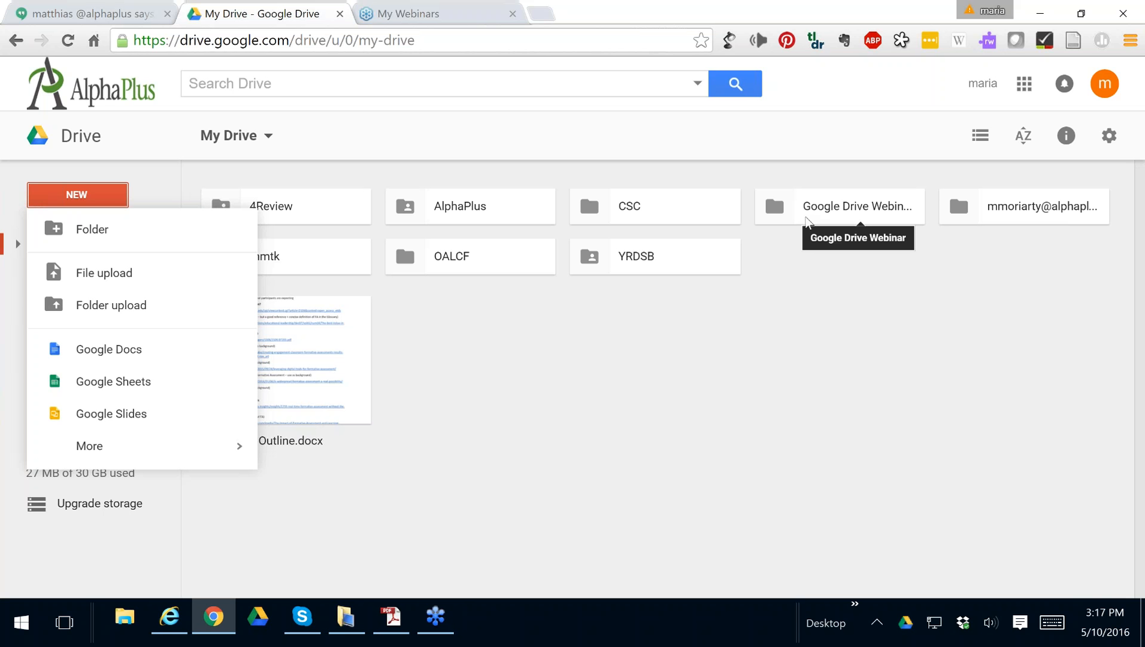
Open the Complaint Letter document from the Google Drive Webinar folder
click(807, 220)
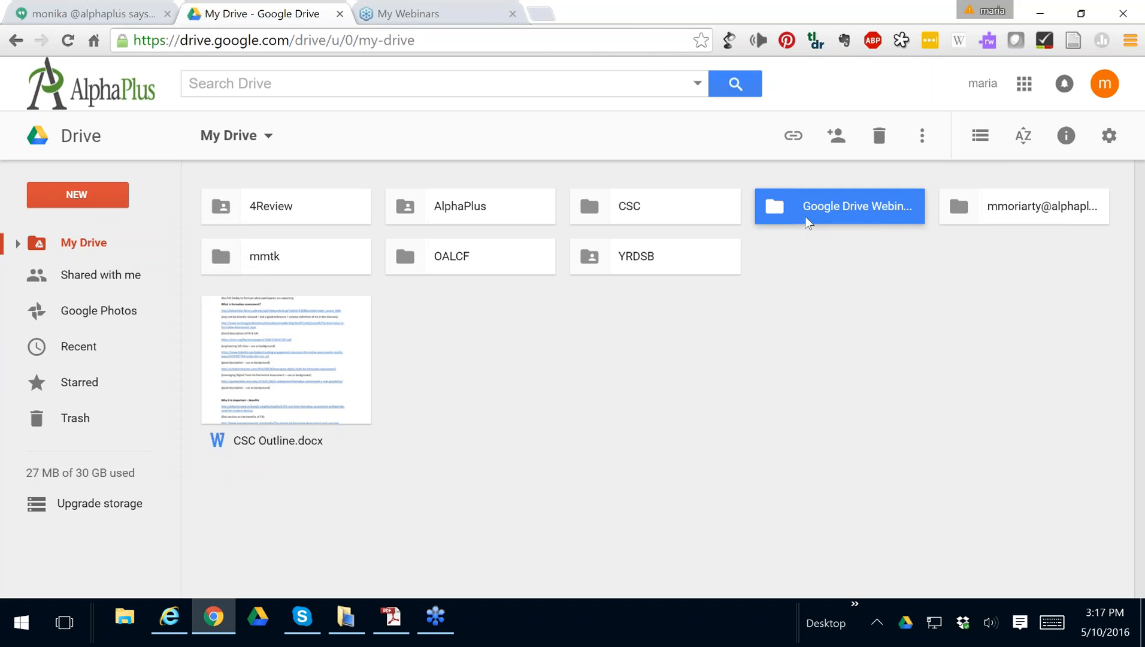
double_click(808, 223)
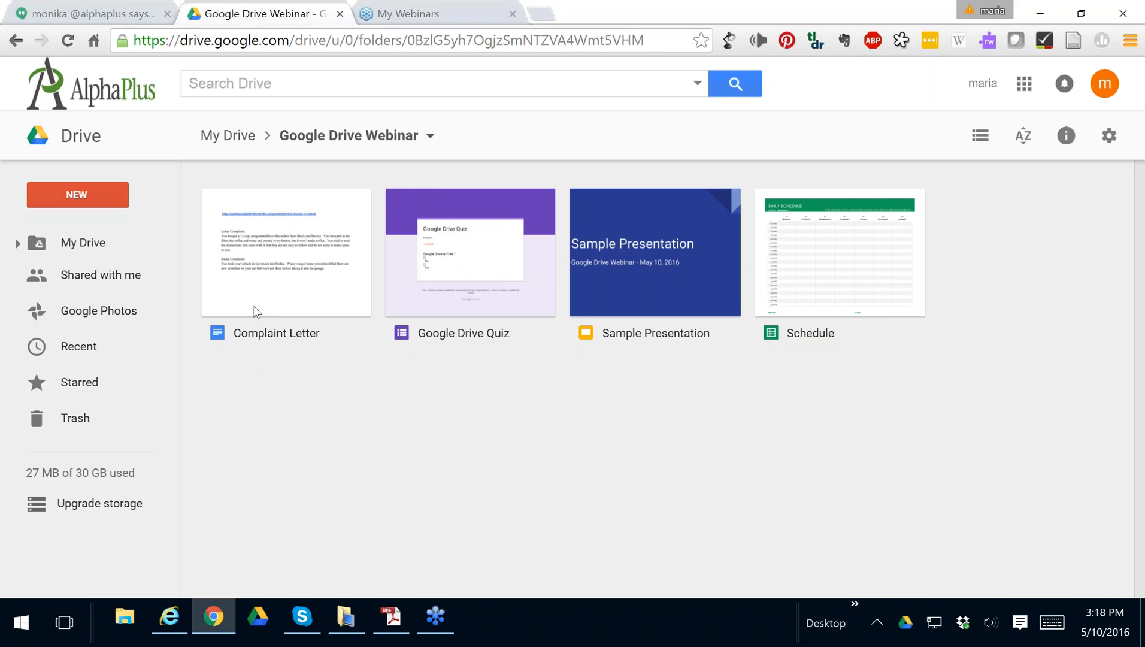
click(256, 311)
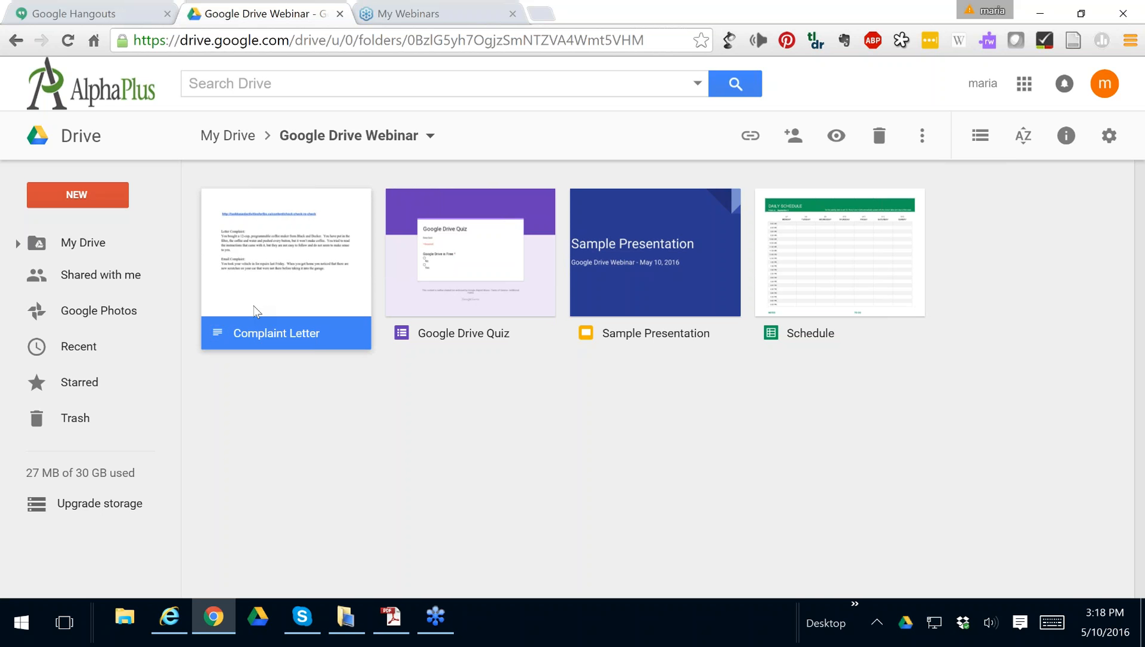
double_click(254, 311)
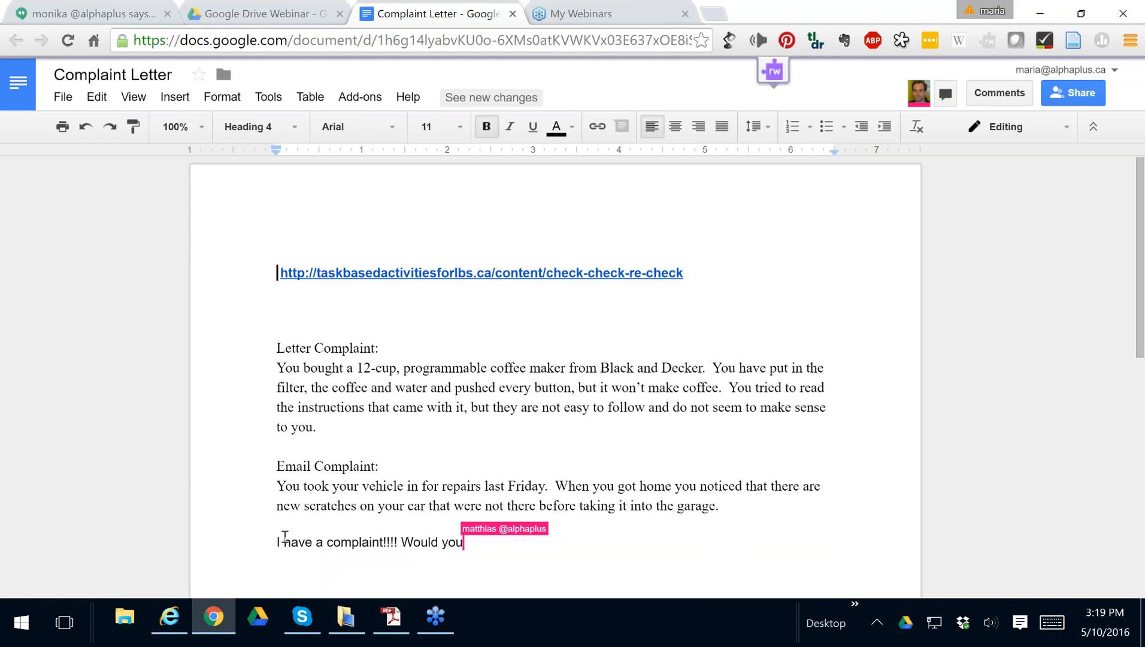
Delete the word "have" from the collaborator's complaint sentence and break the line after "I"
click(284, 541)
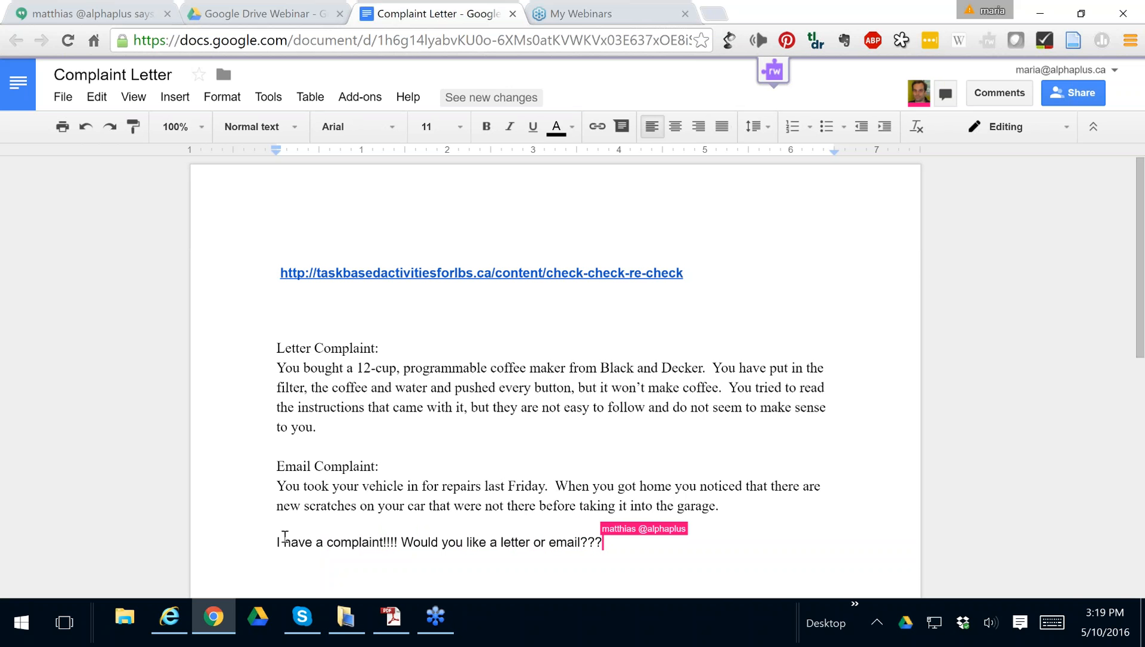
double_click(285, 536)
key(Delete)
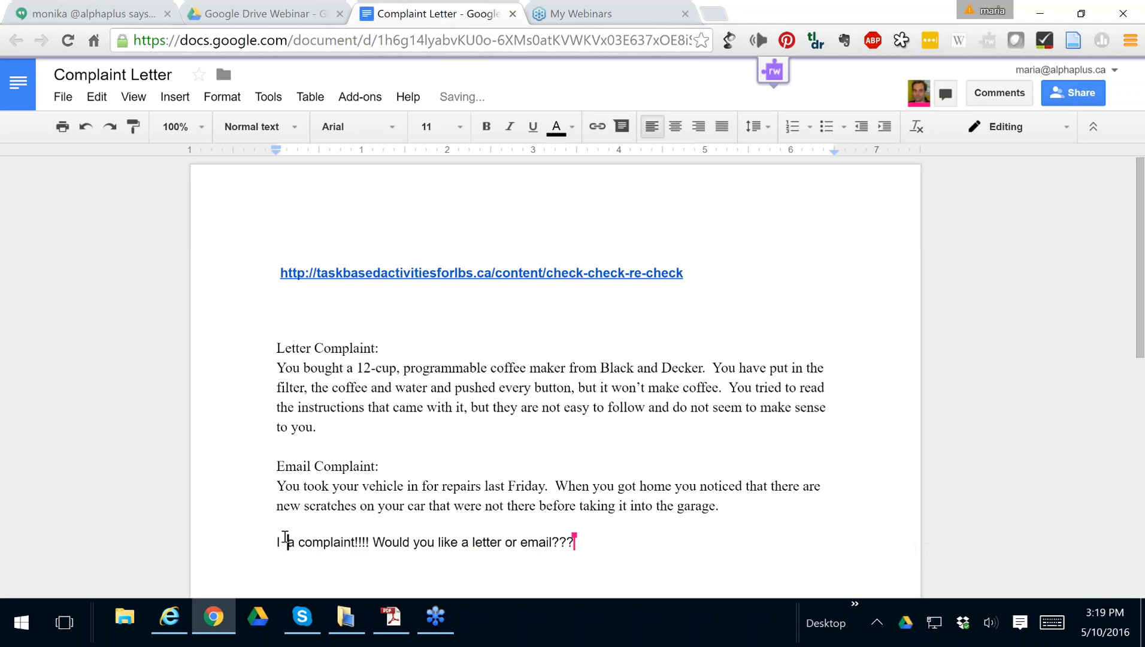
double_click(285, 536)
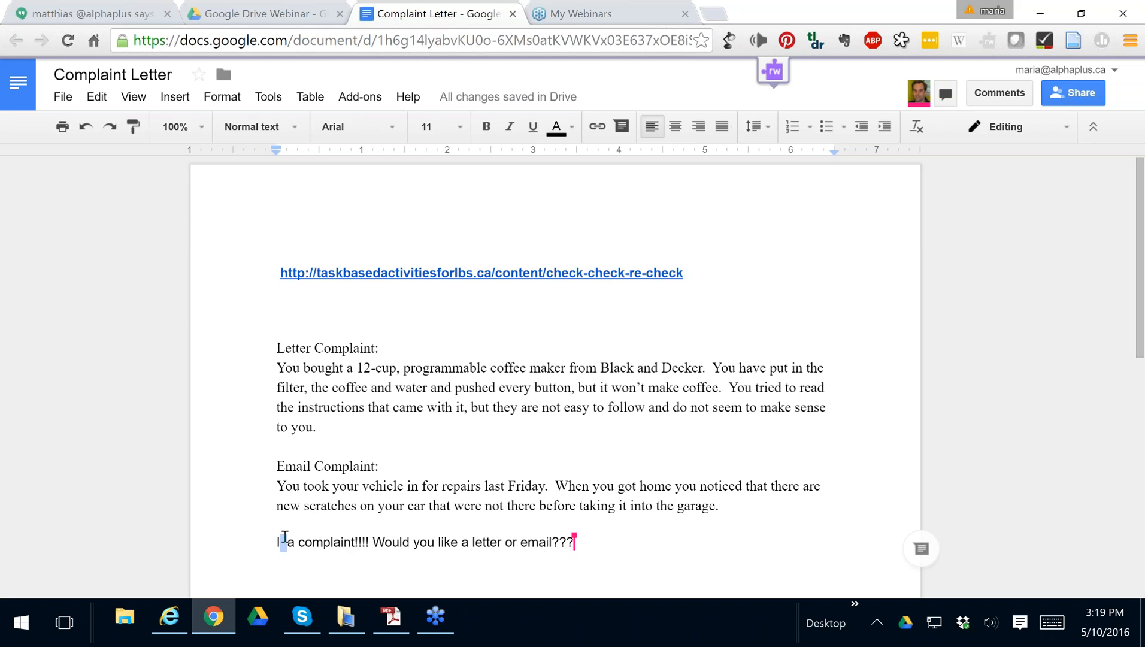
key(Return)
double_click(285, 538)
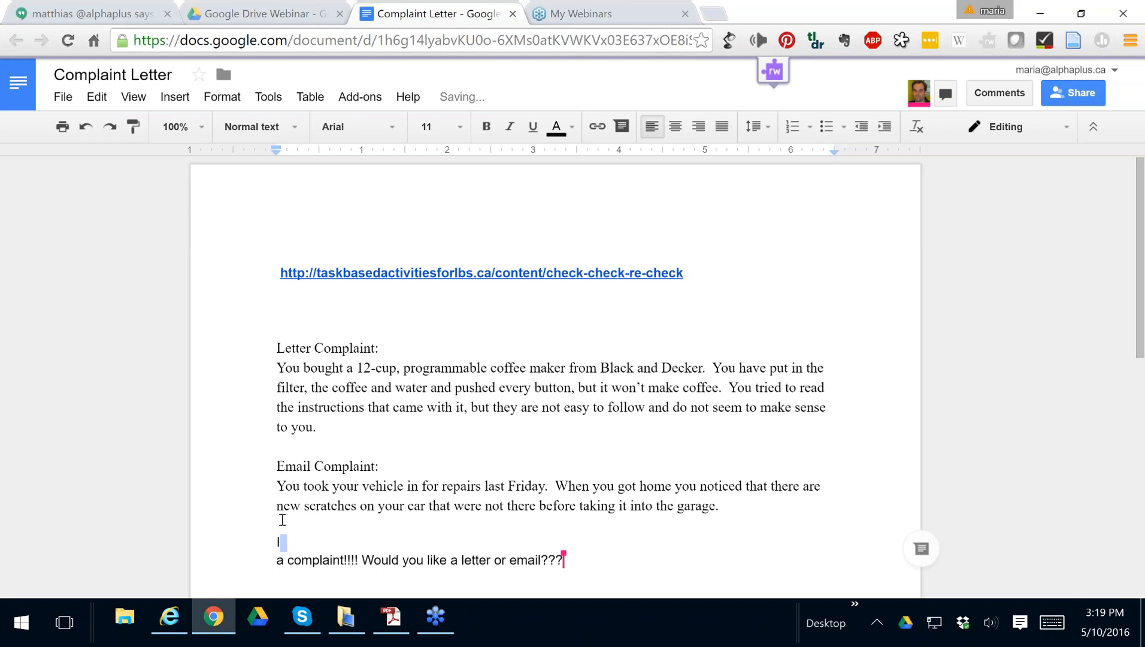
Add the reply "I would like both!" on the empty line below the Email Complaint paragraph
click(284, 520)
text(I wou)
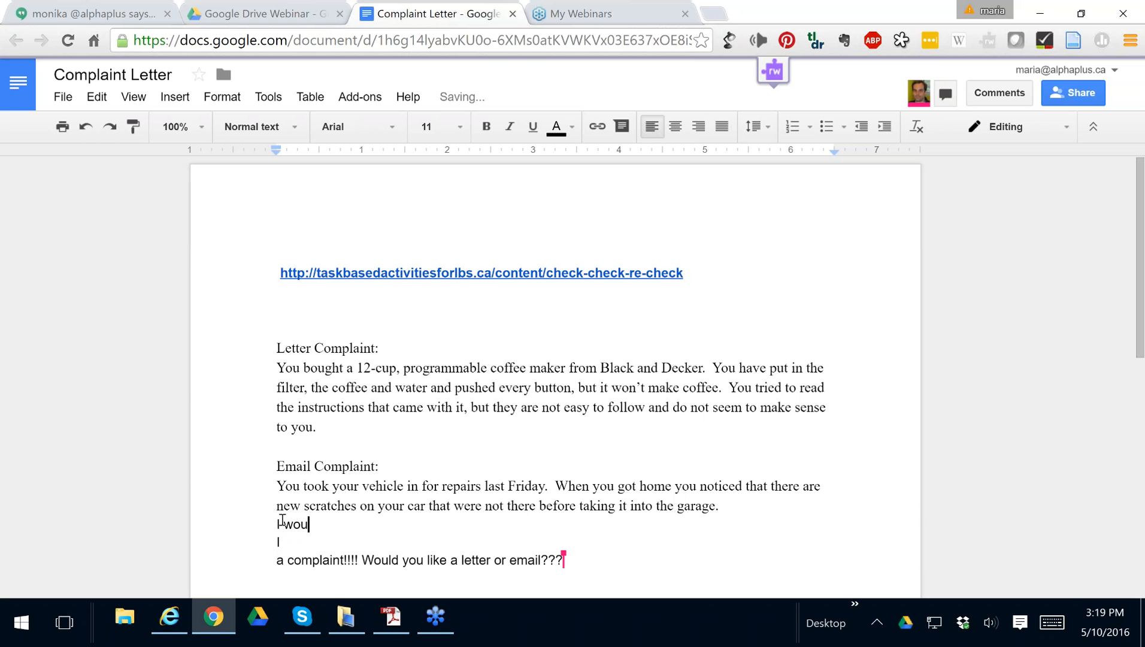
text(ld like both)
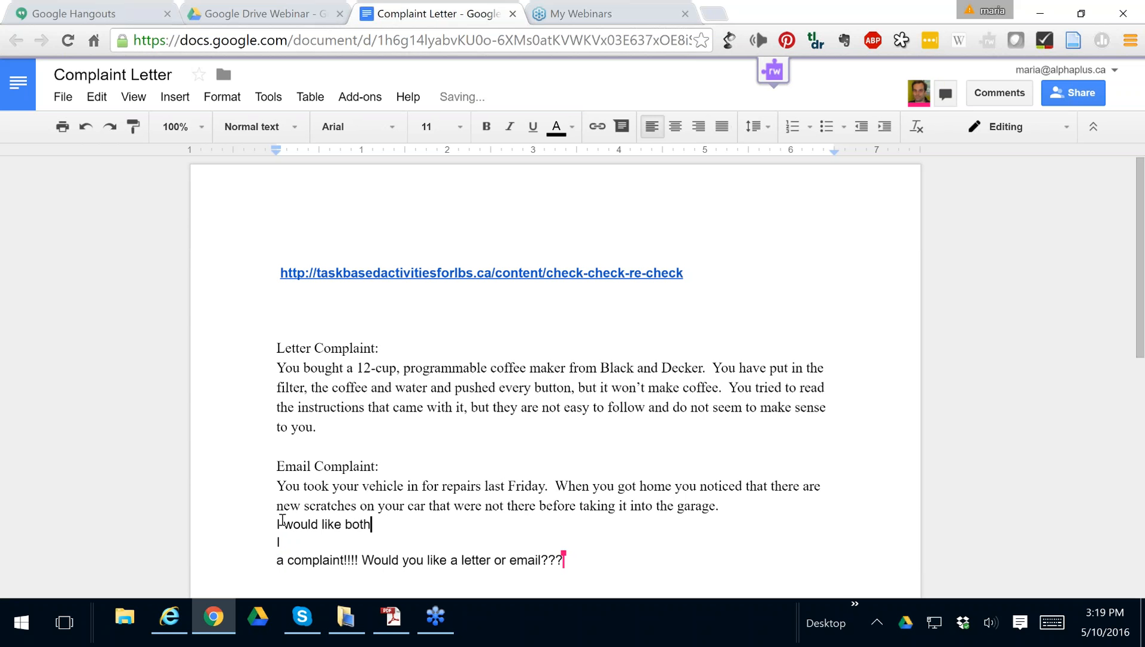
text(!)
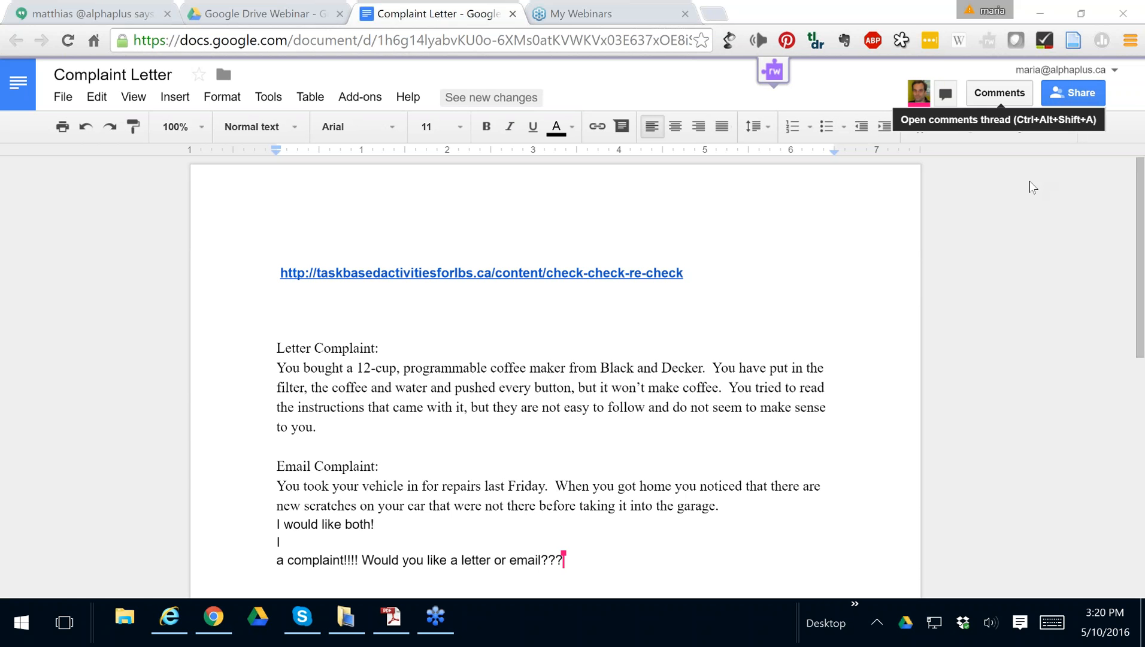
Show the profile card of the collaborator who has the document open
right_click(863, 234)
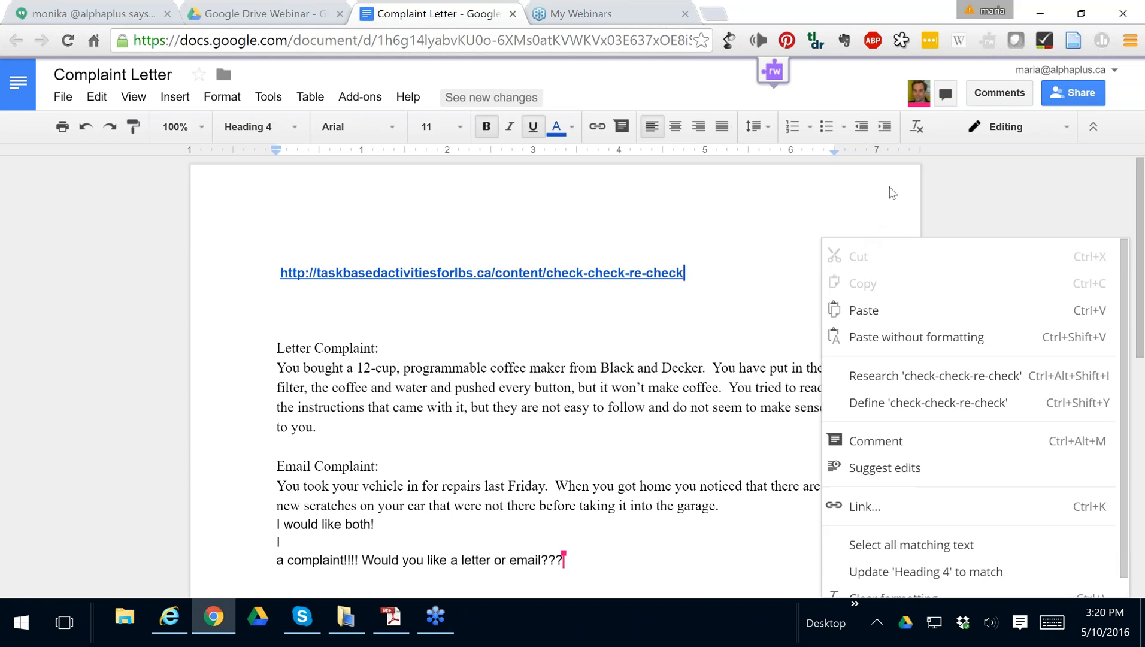
click(883, 146)
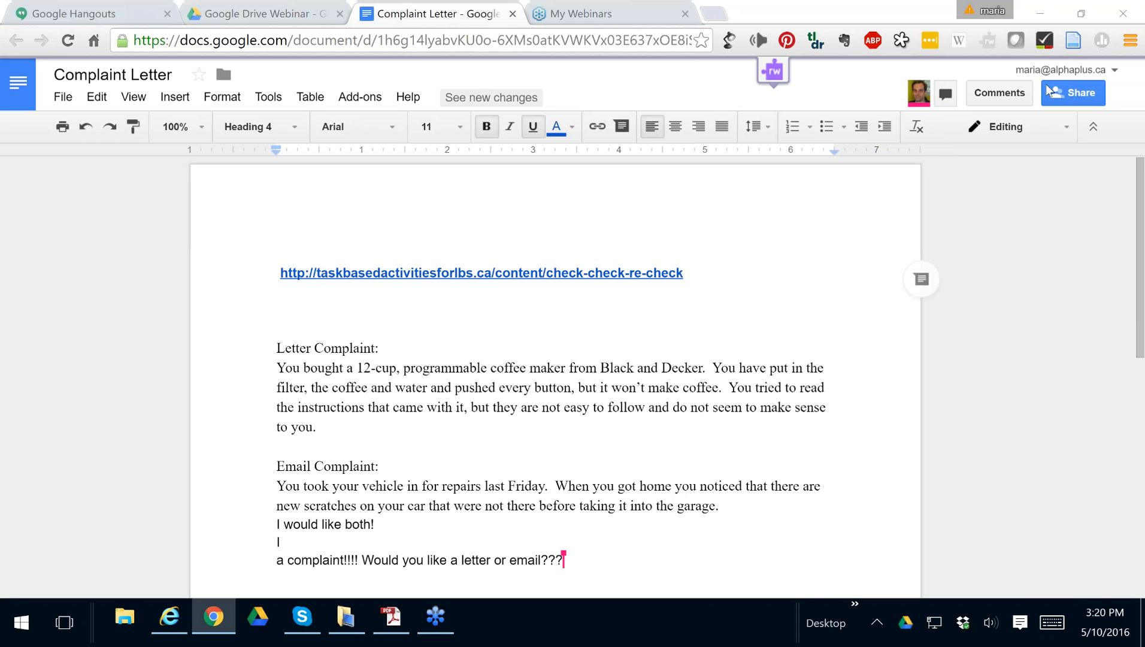
double_click(797, 225)
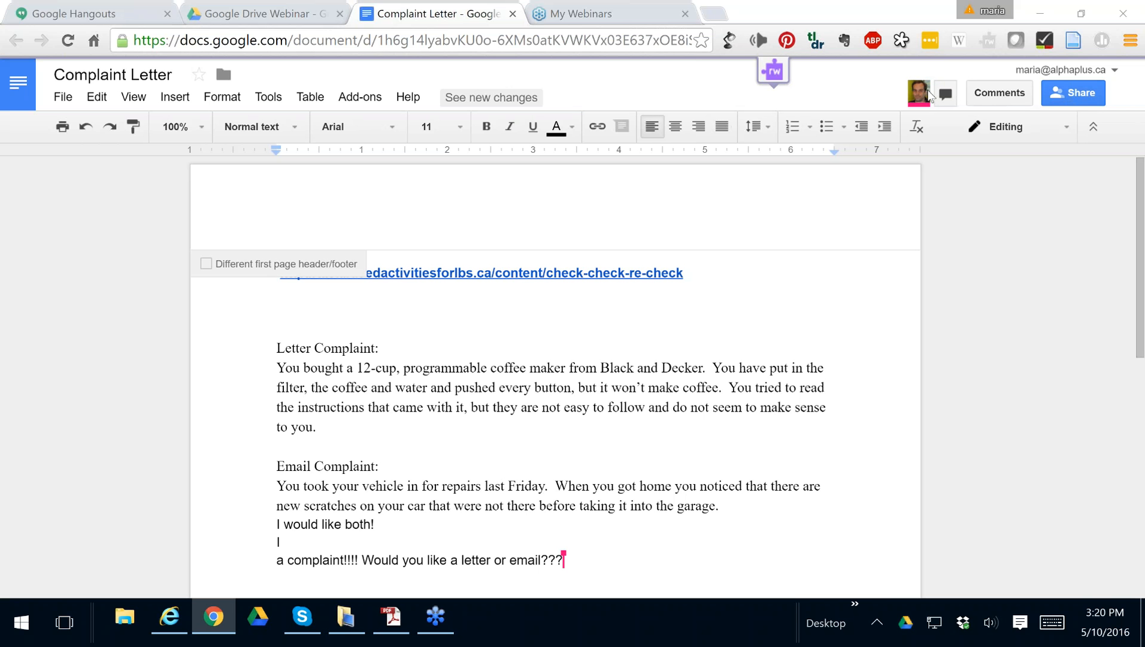
mouse_move(930, 94)
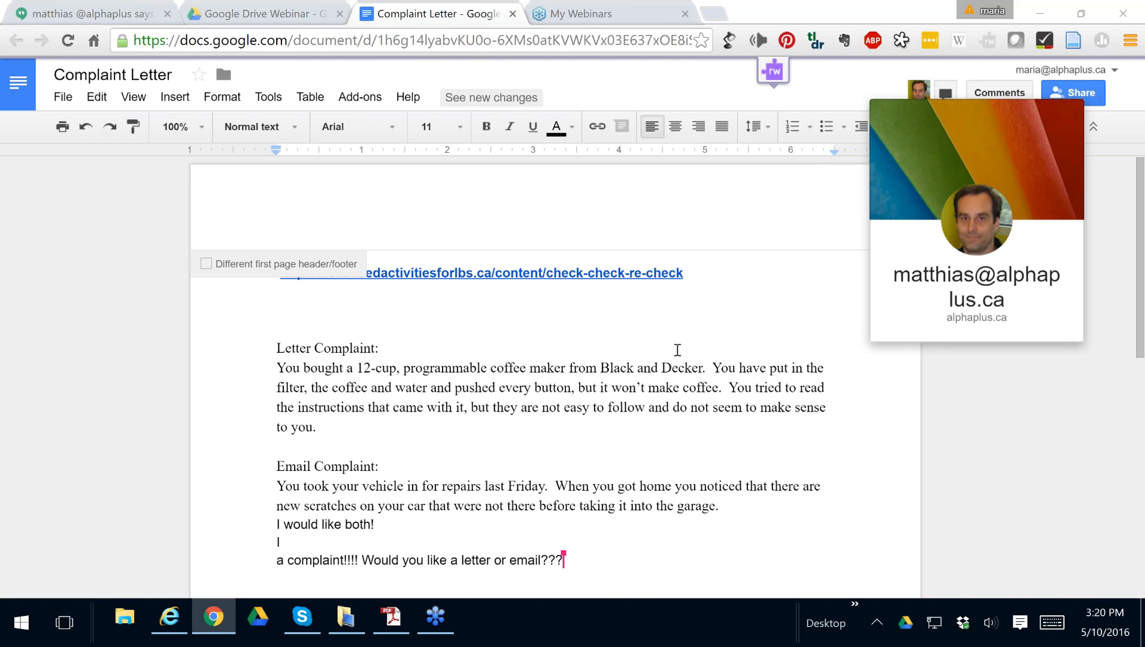
Split the Letter Complaint paragraph after "pushed every button," with three line breaks
click(576, 388)
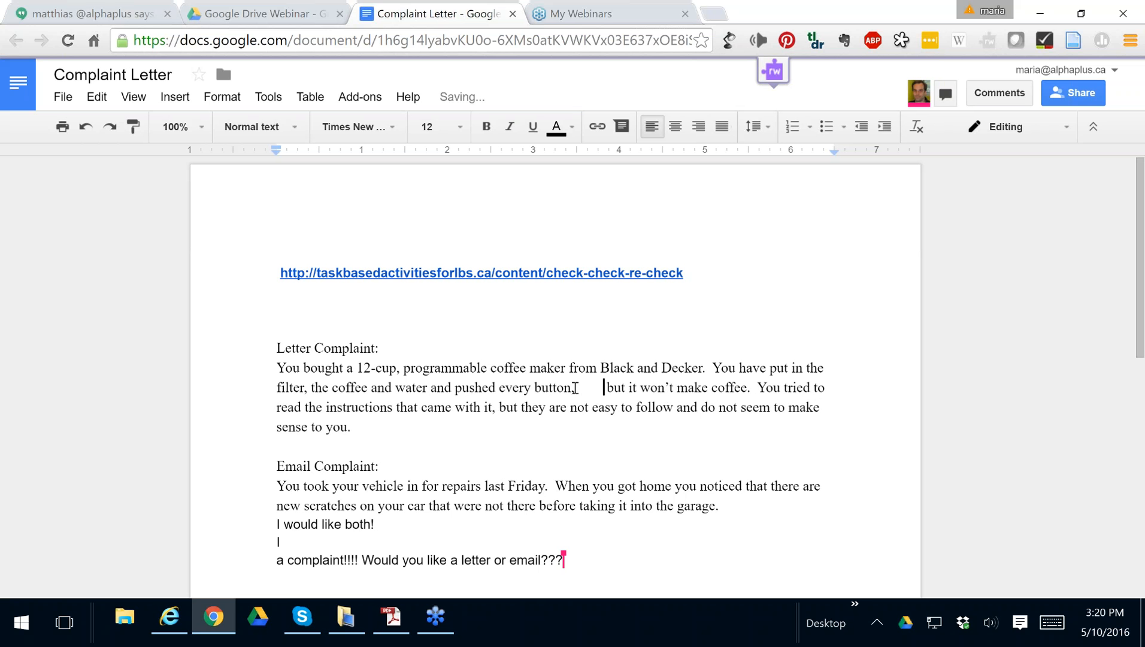
key(Return)
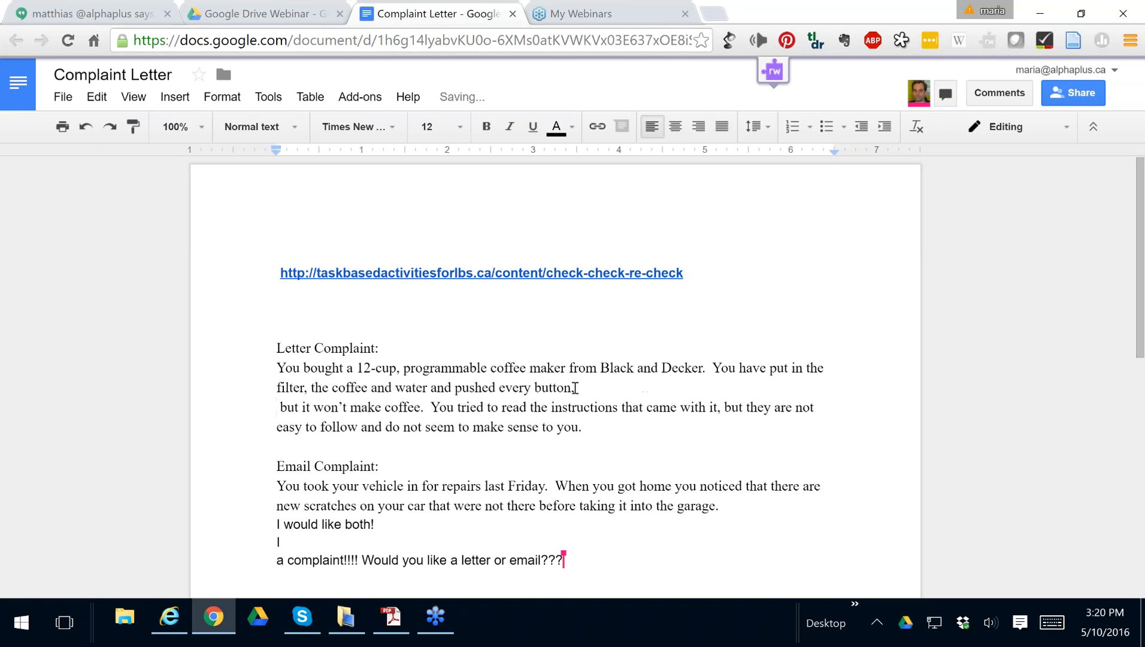
key(Return)
key(Return)
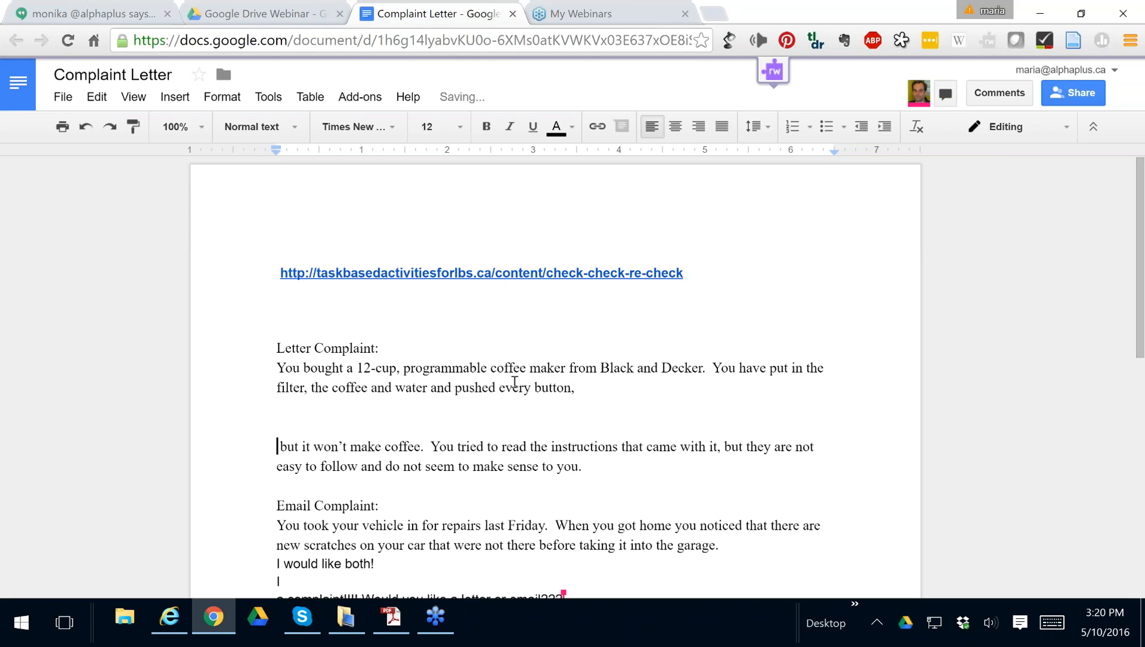
Insert "It refuses to make coffee" on the first blank line after "pushed every button,"
click(290, 409)
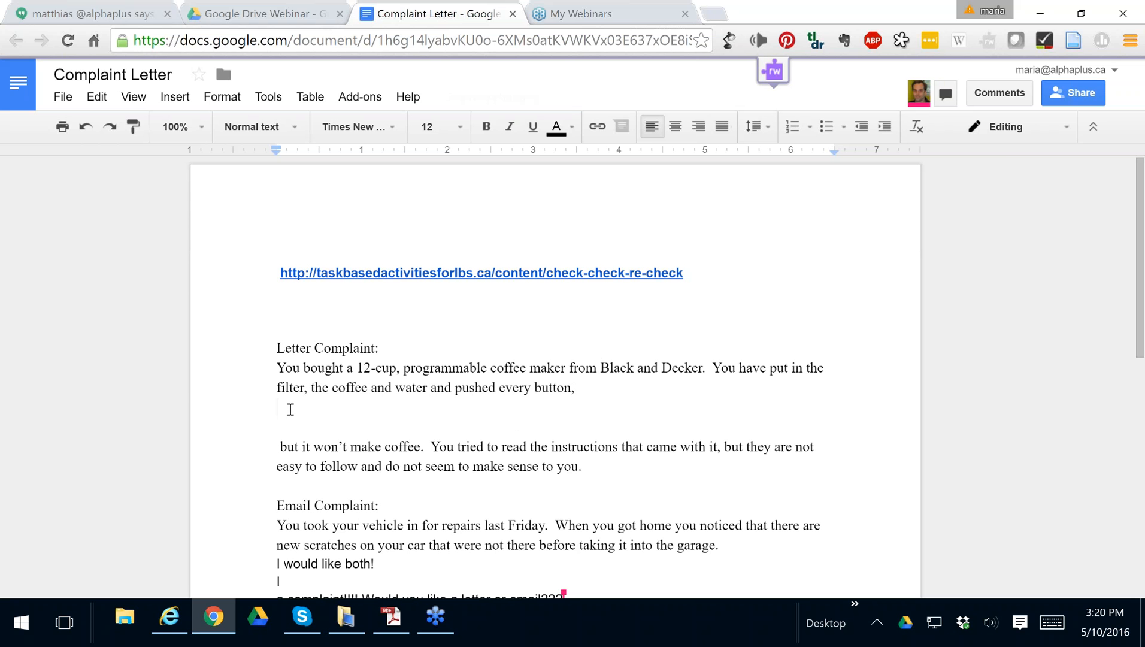
text(it refu)
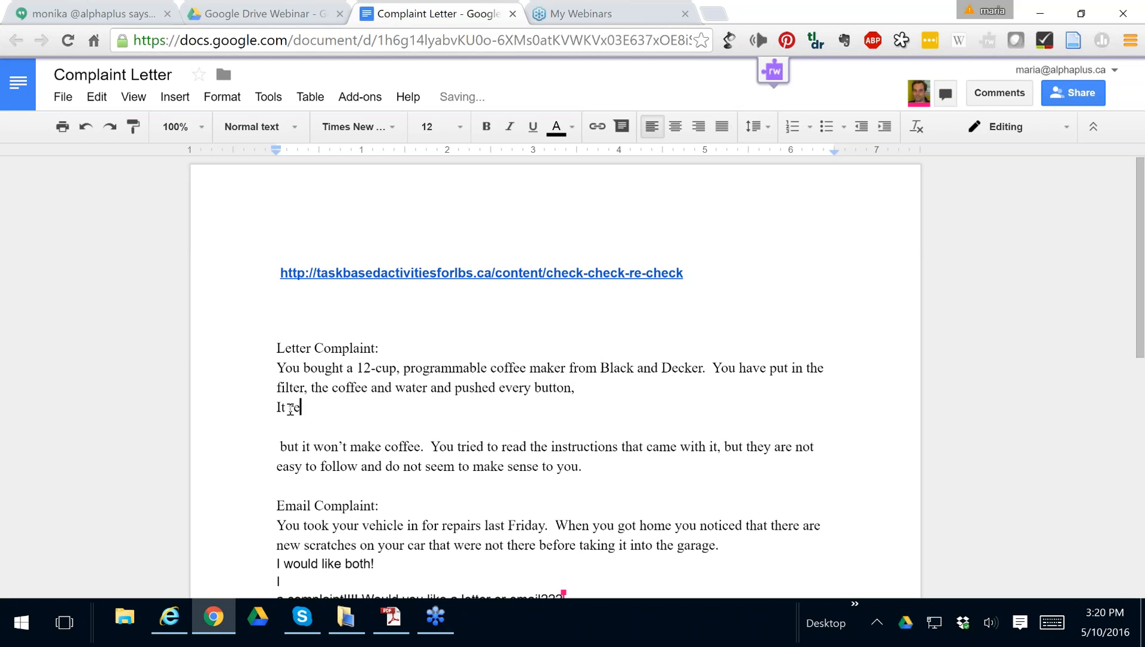
text(ses )
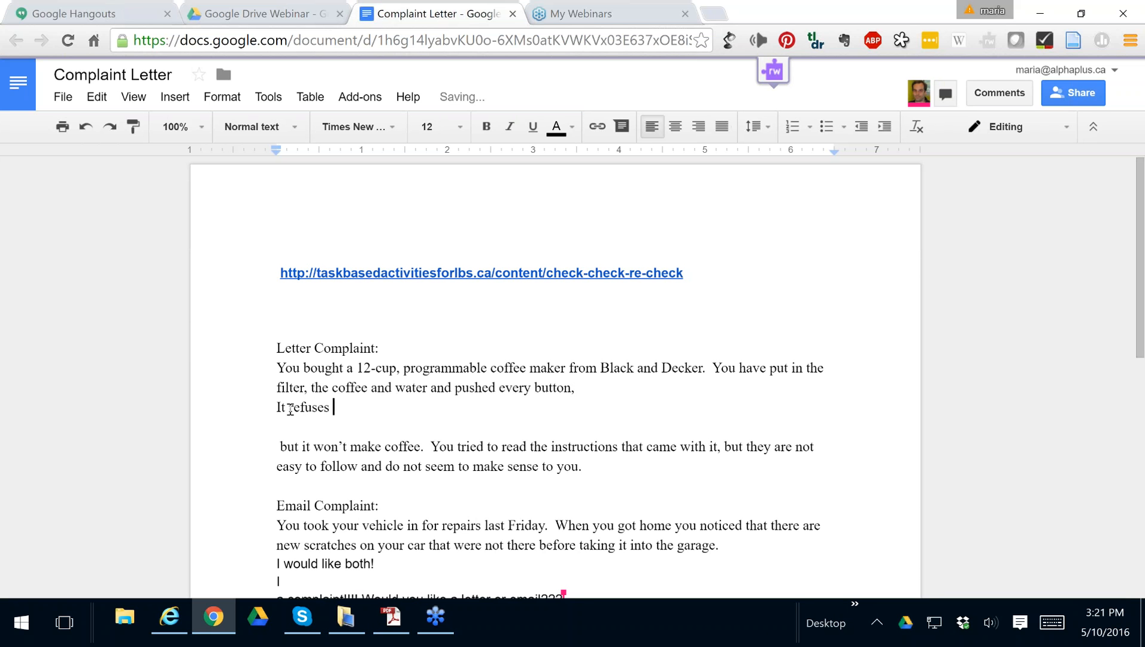
text(to )
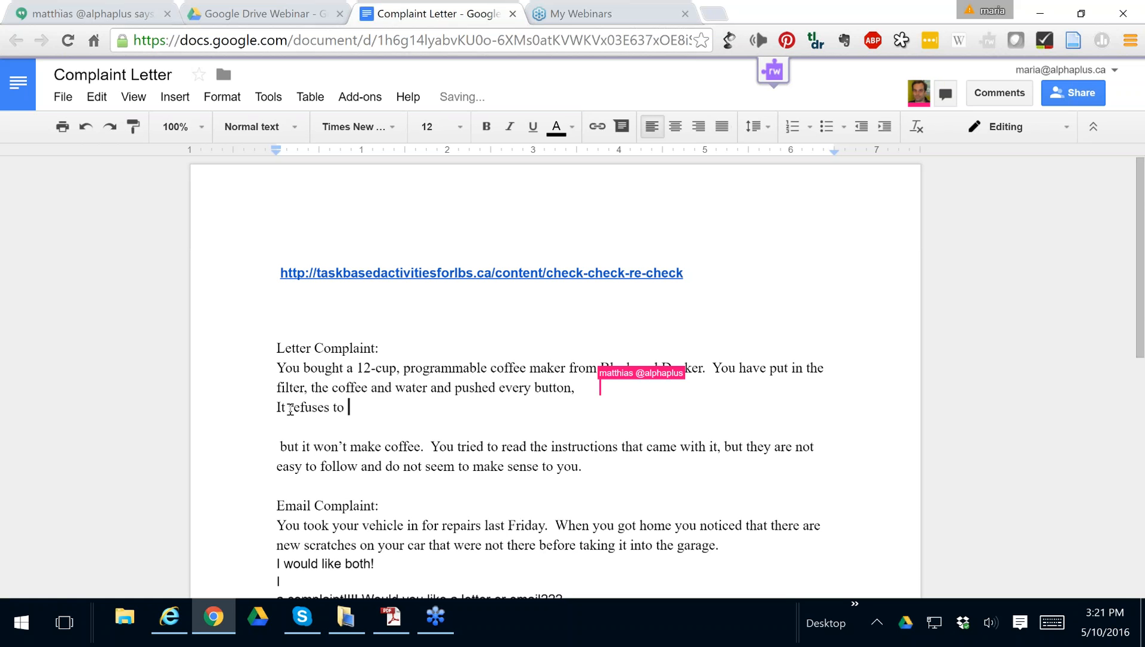
text(make coffee)
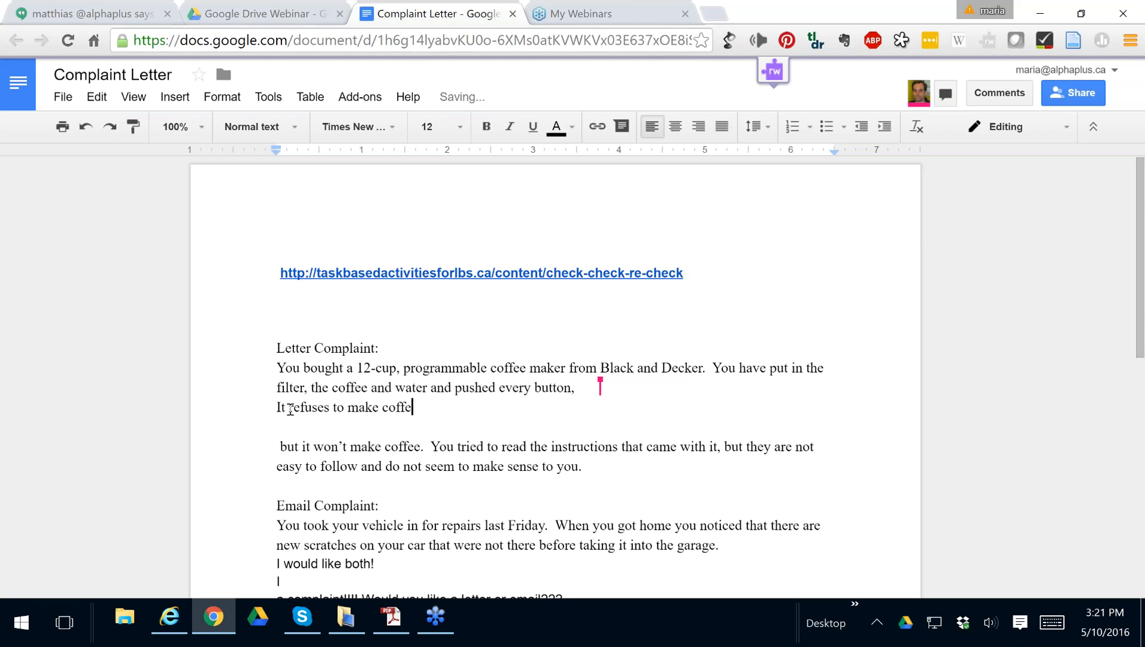
click(419, 426)
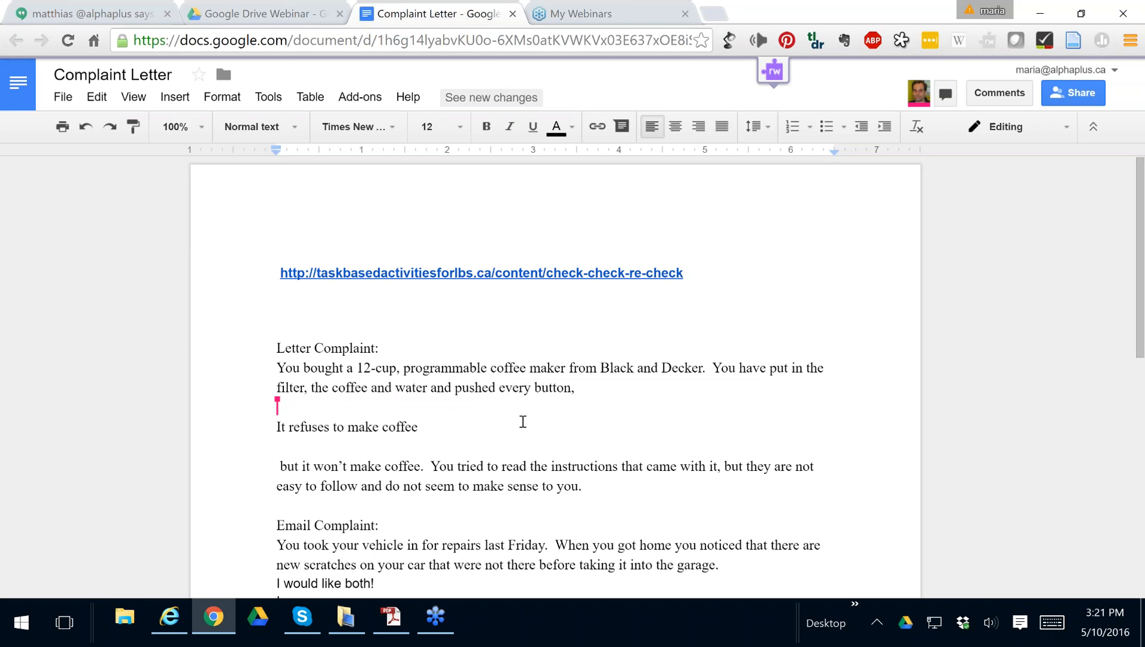
Examine the collaborator's comment attached to the word "coffee" and return to the document text
click(523, 422)
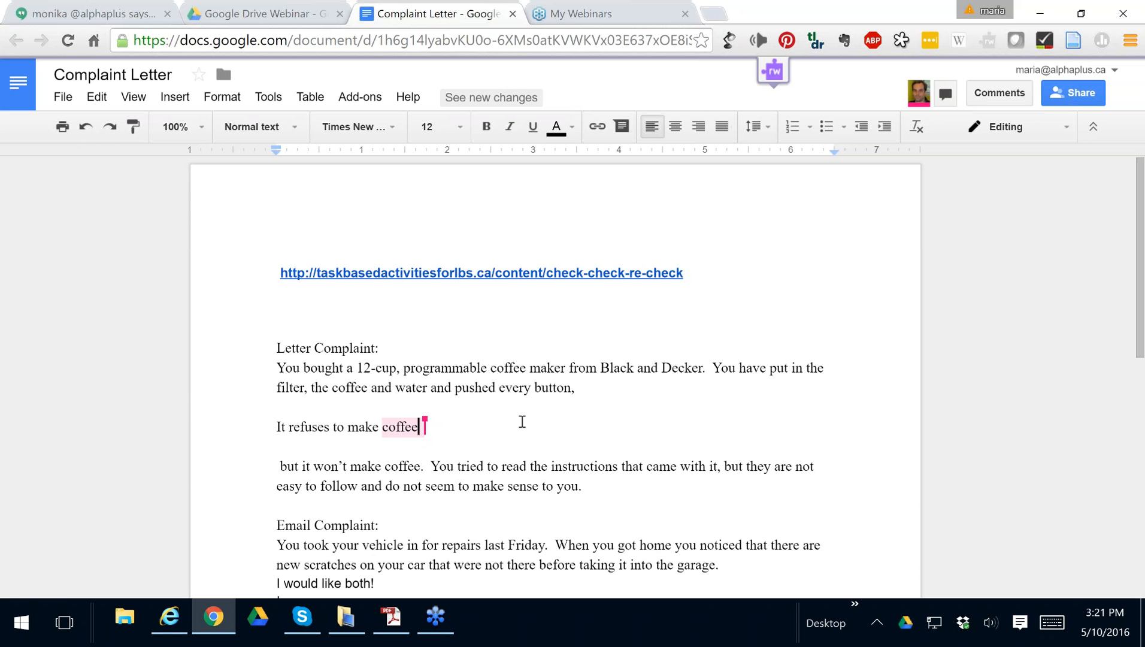
mouse_move(428, 427)
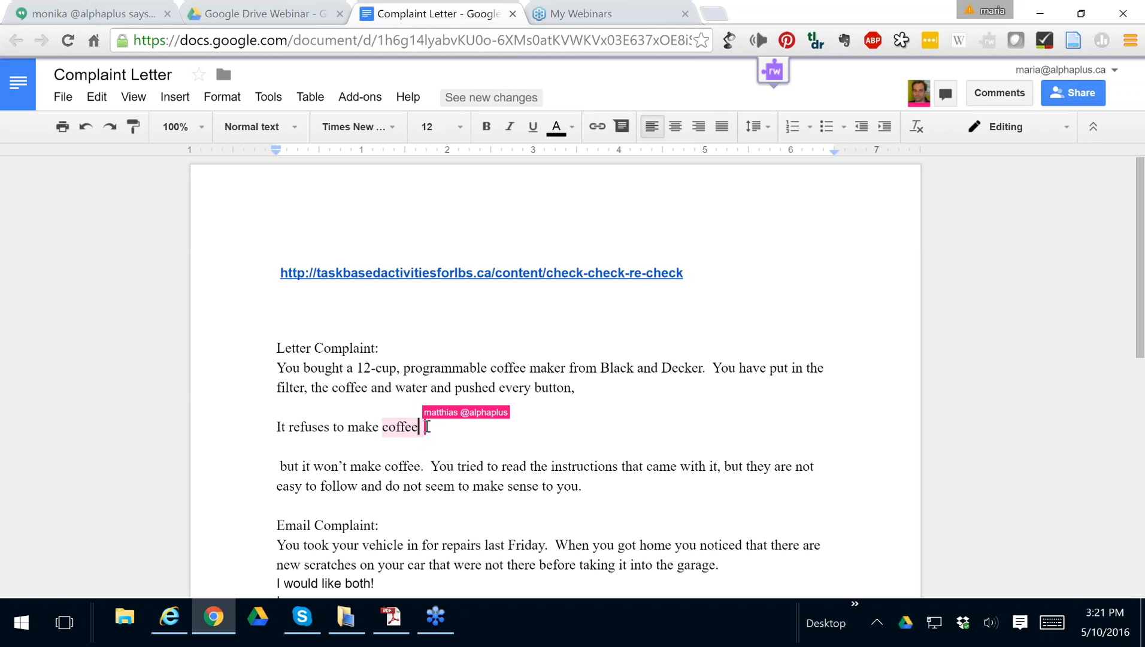
double_click(428, 426)
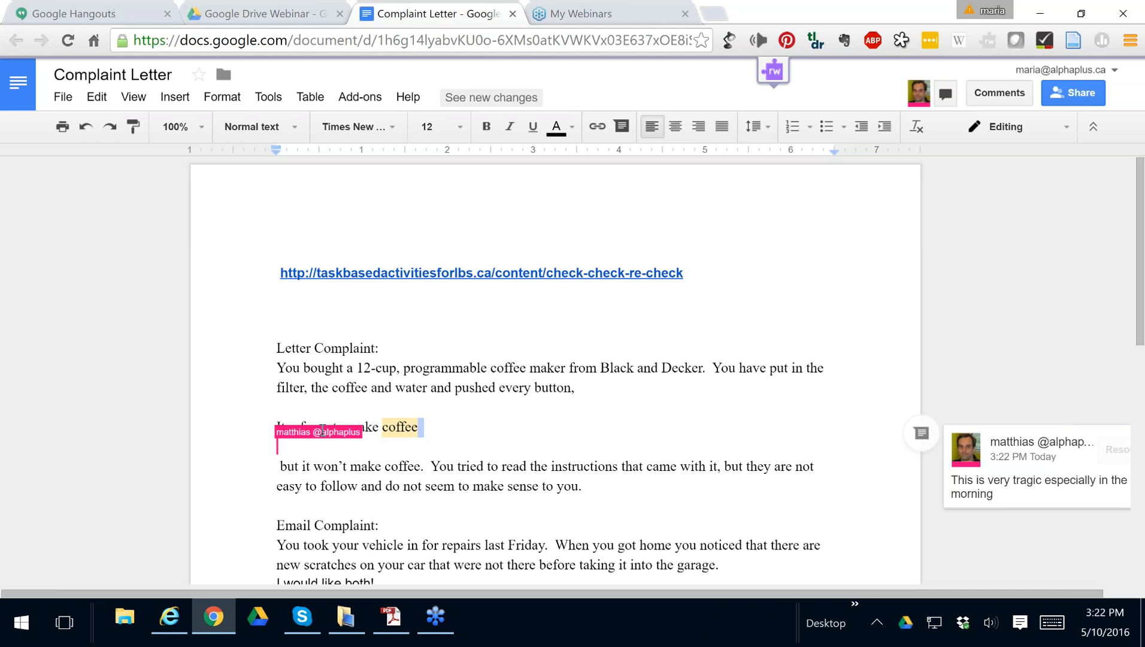
click(322, 431)
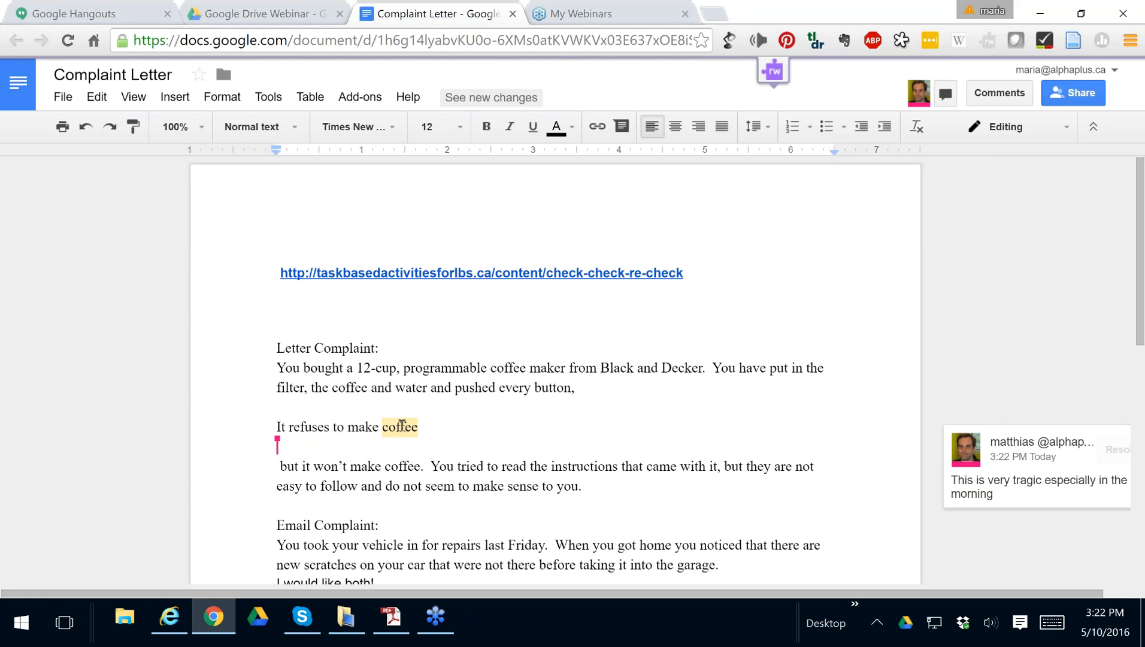
click(402, 428)
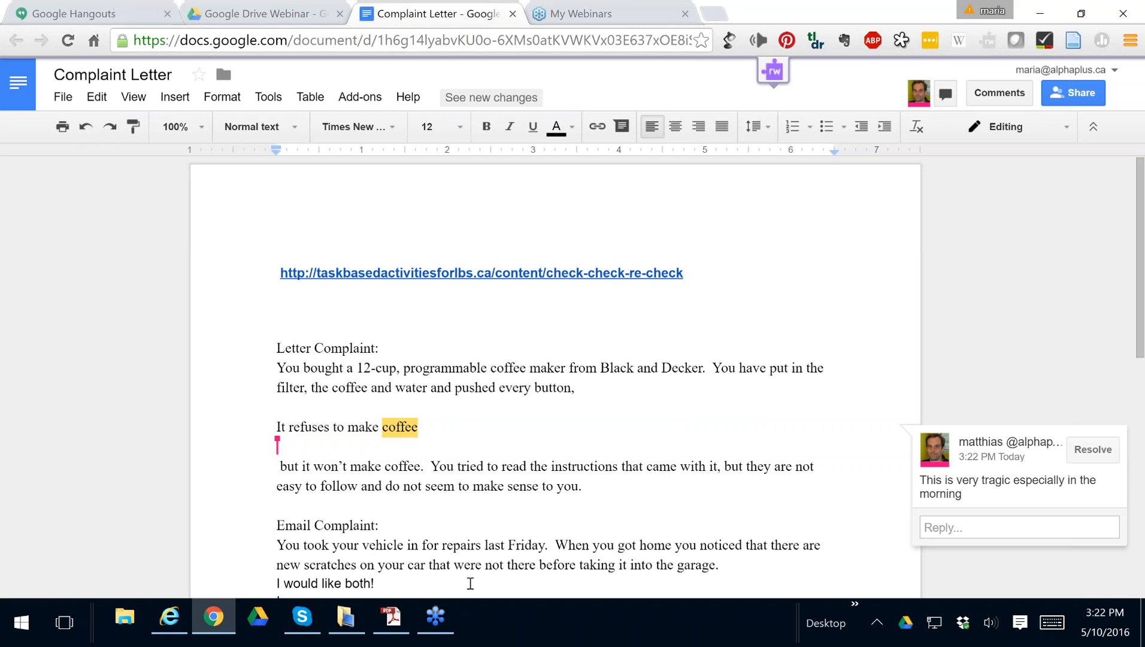
click(470, 583)
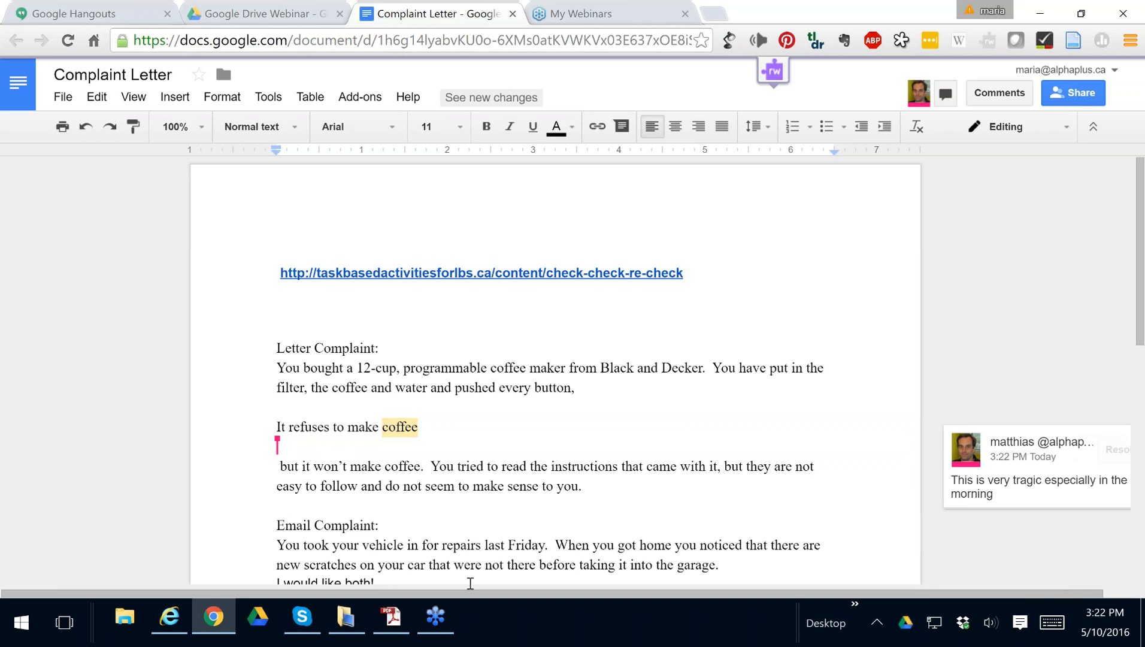
drag(470, 583, 486, 566)
click(506, 527)
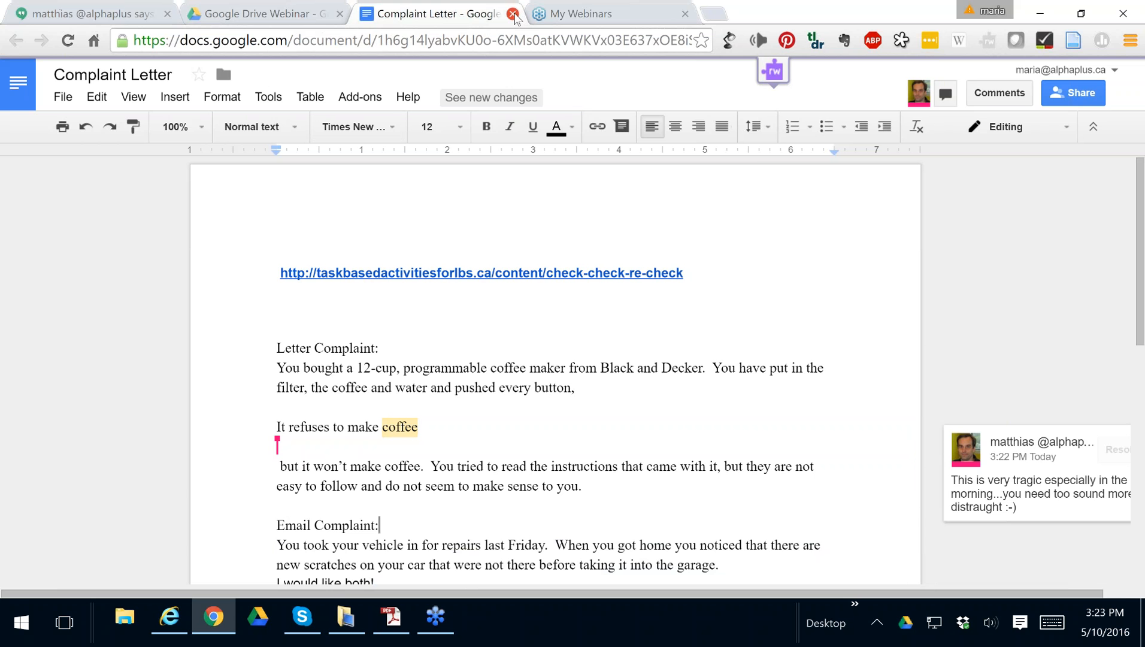
Close the Complaint Letter and open the "Google Drive is Free" question of the Google Drive Quiz form for editing
click(514, 14)
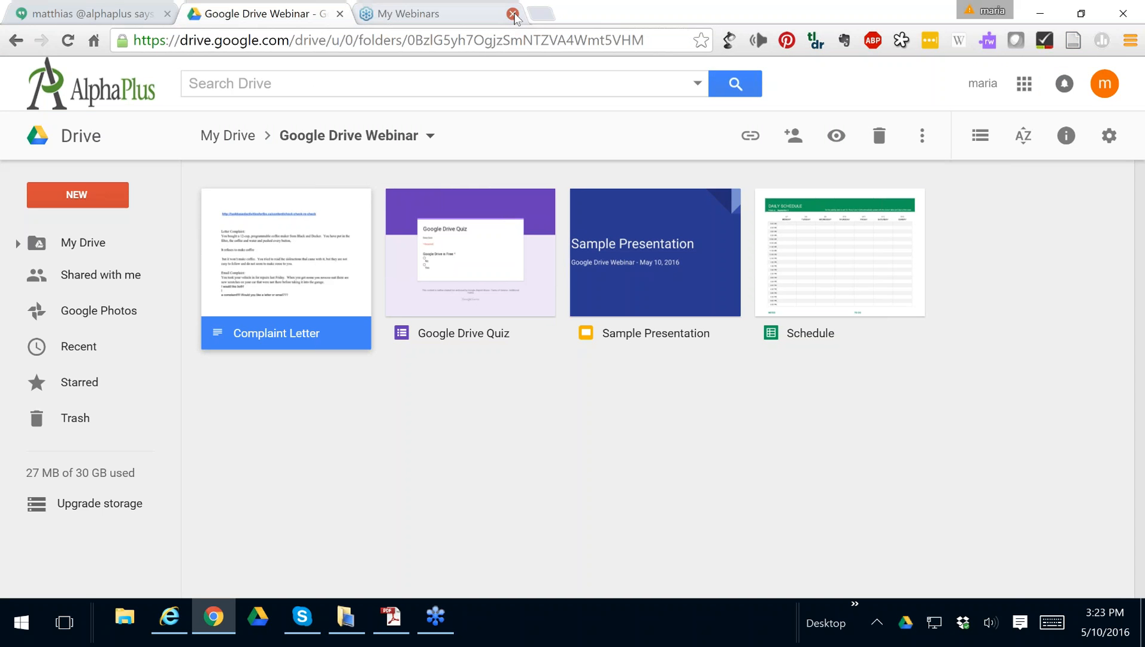
double_click(420, 256)
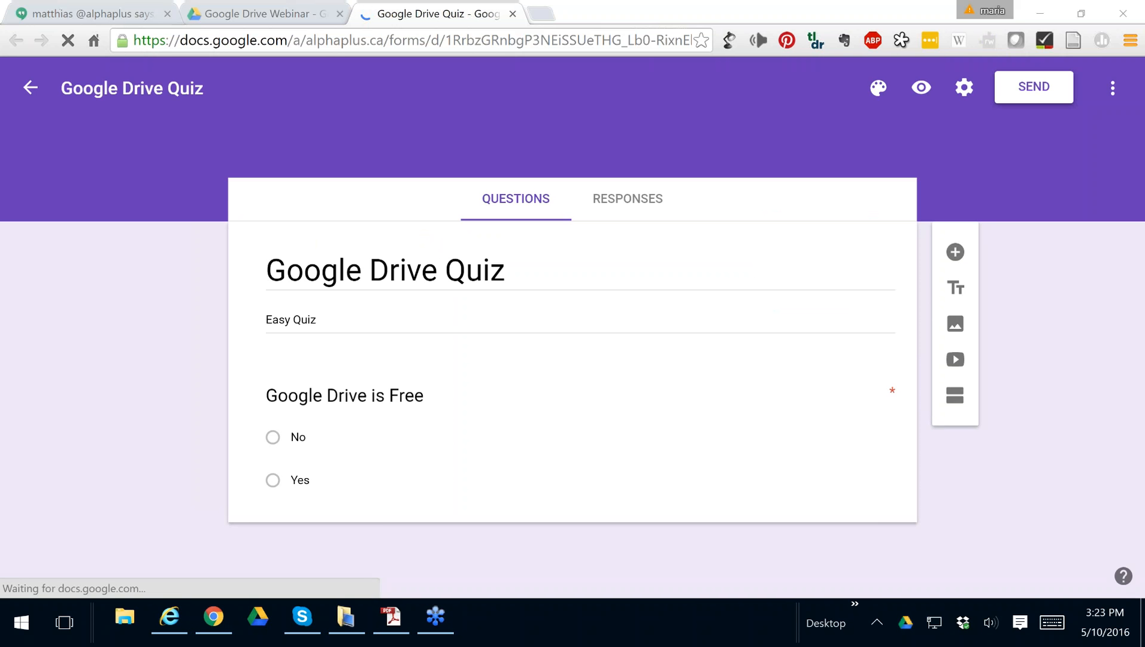
click(542, 424)
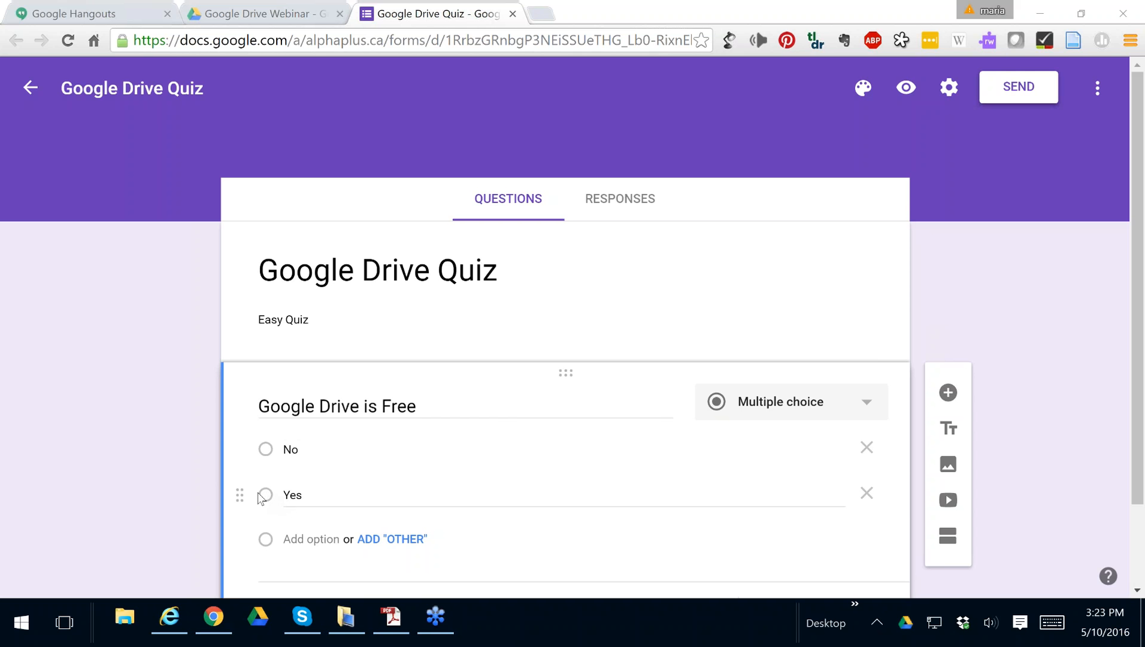
click(259, 496)
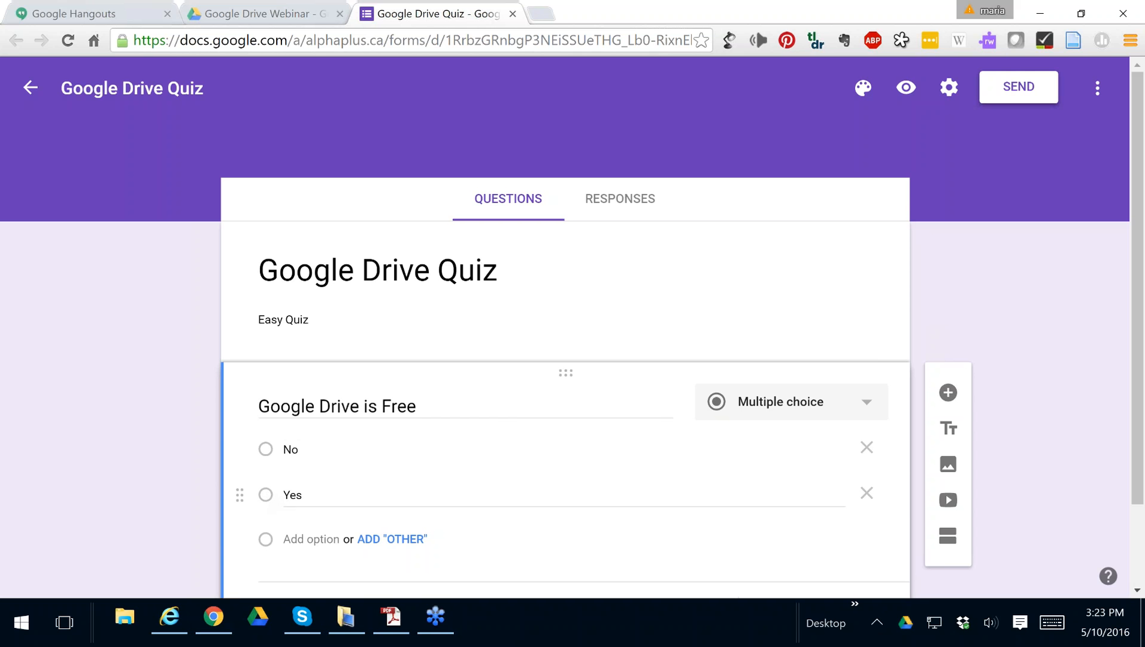
View the responses of the Google Drive Quiz form and return to the Forms home page
click(265, 493)
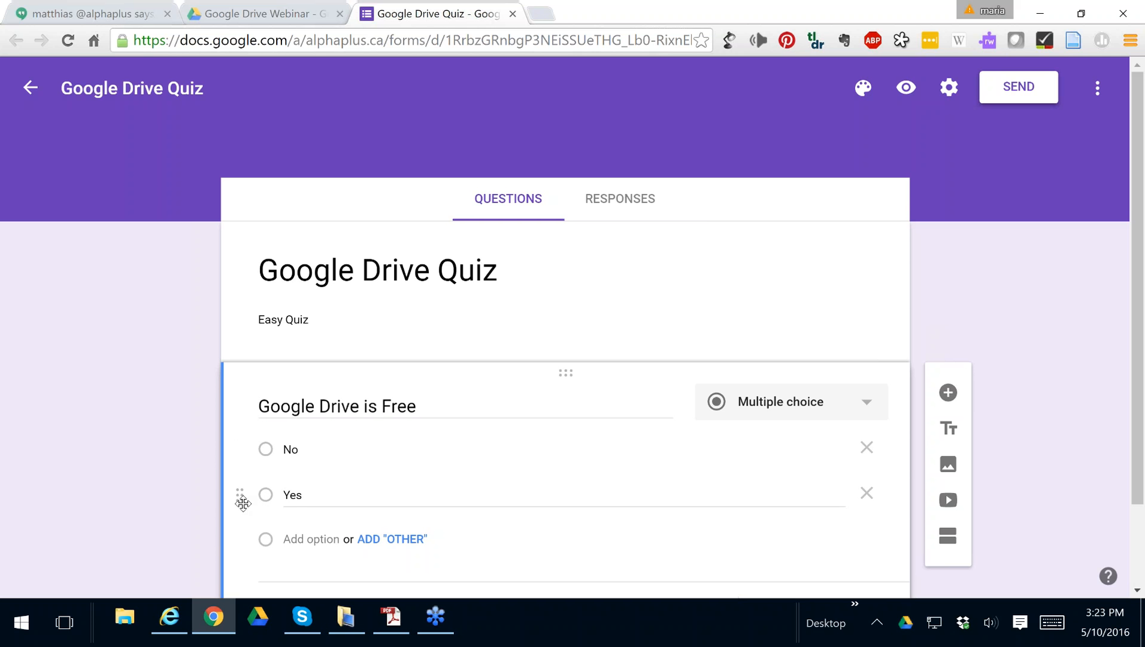
click(616, 203)
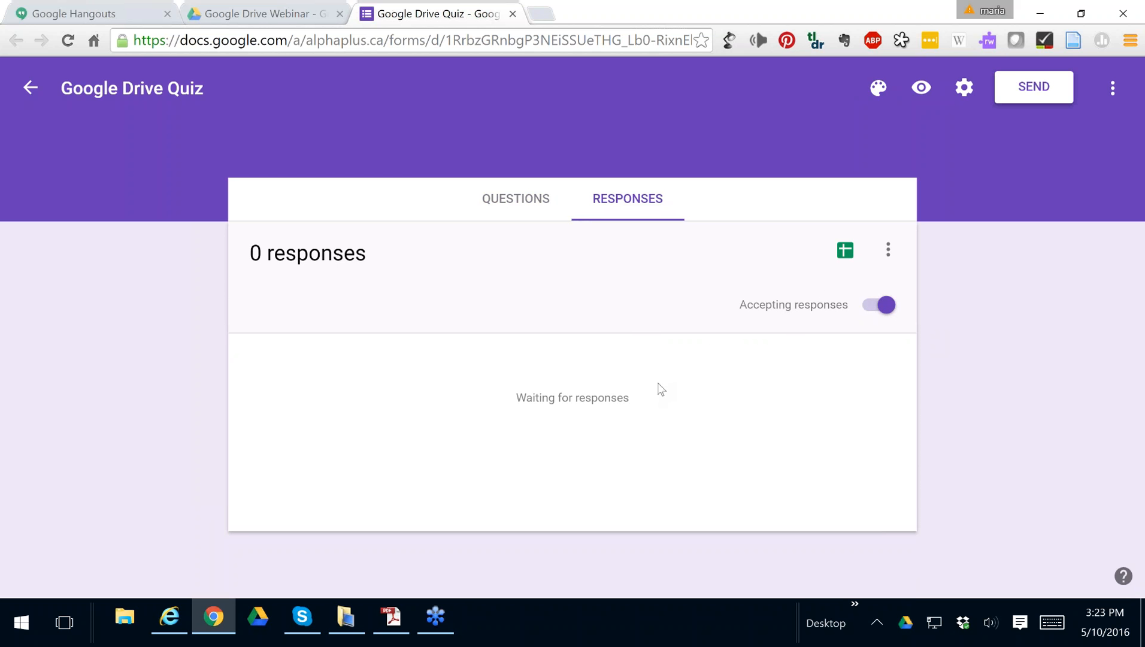
click(29, 88)
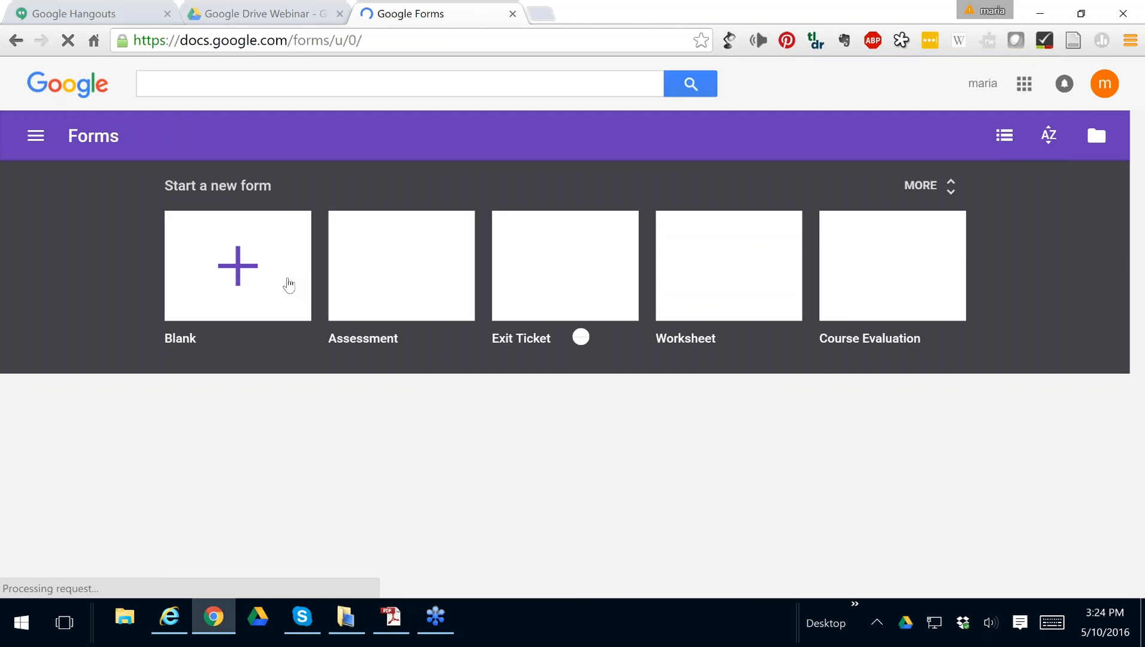
Create a blank form titled "Google Quiz" with the description "easy quiz"
click(286, 295)
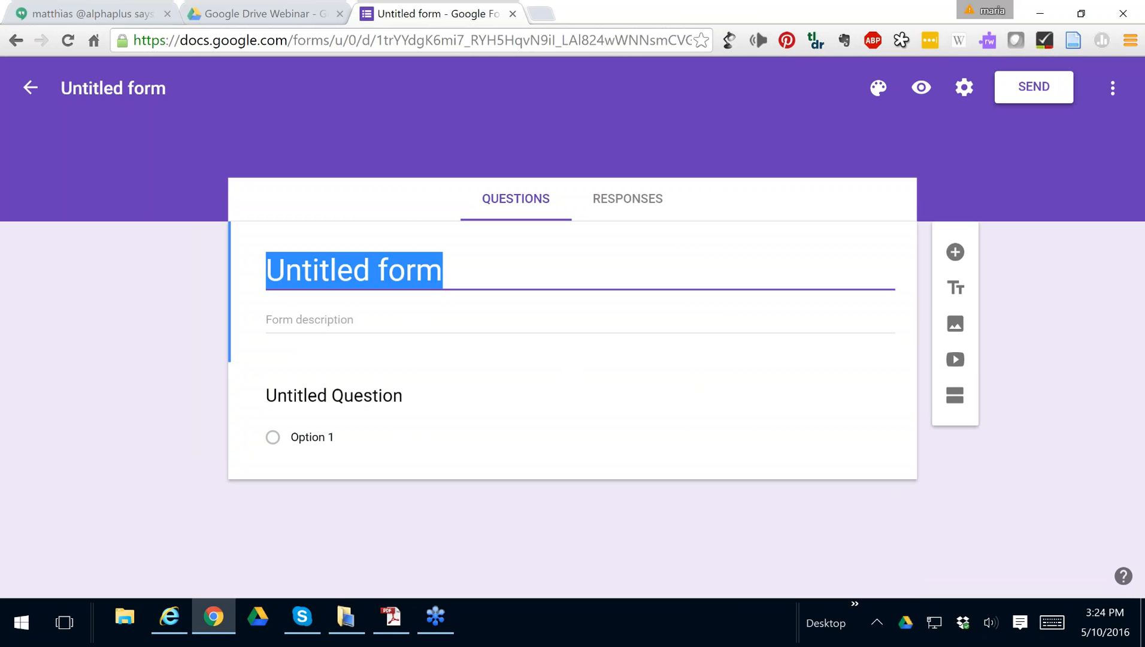
text(Googl)
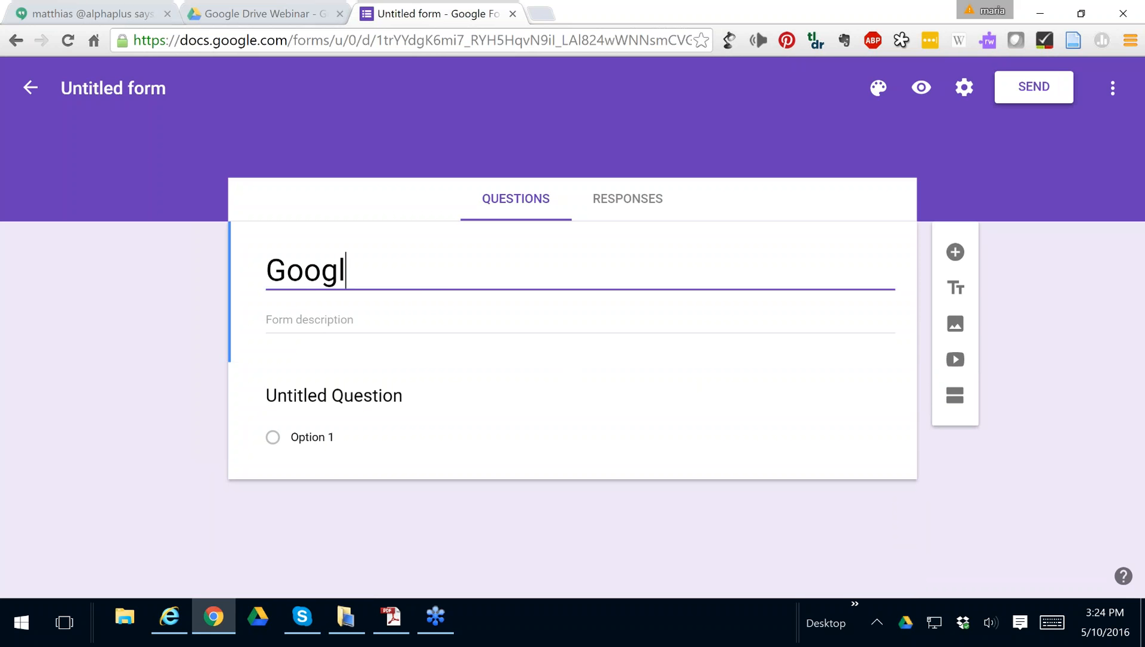
text(e Qui)
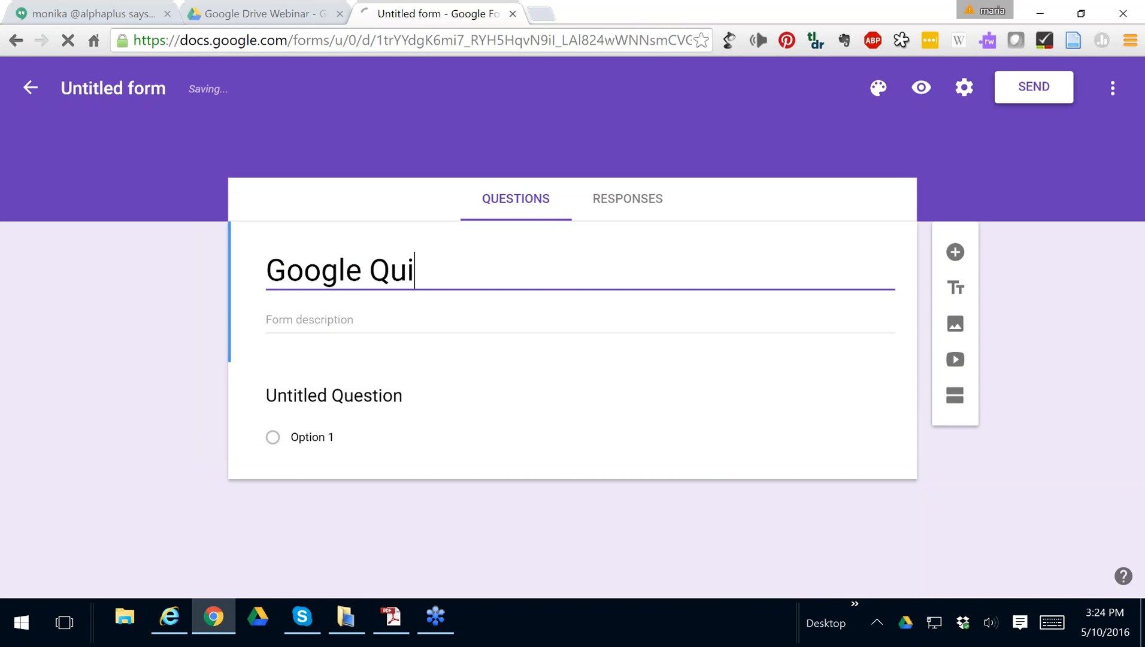
text(z)
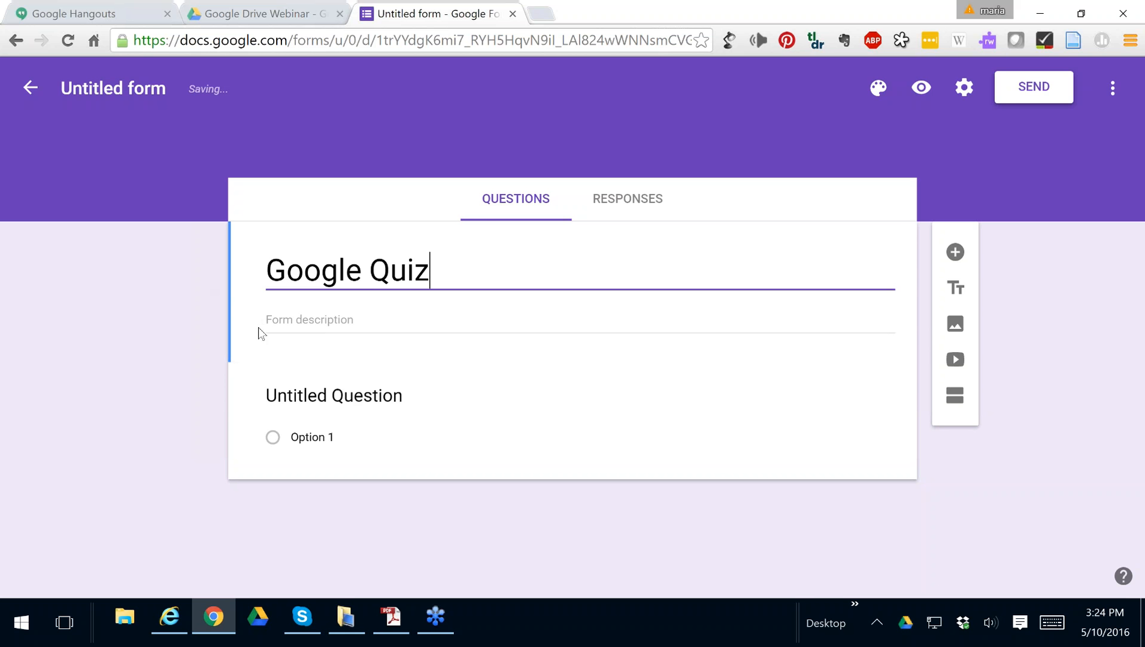
key(Tab)
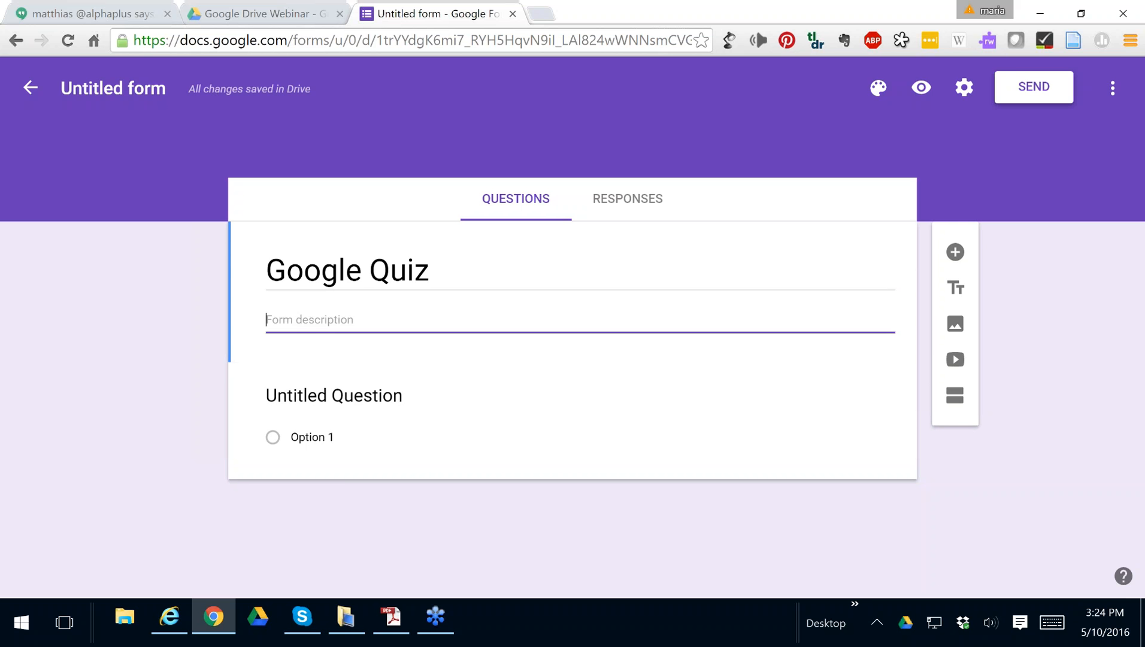
text(easy qui)
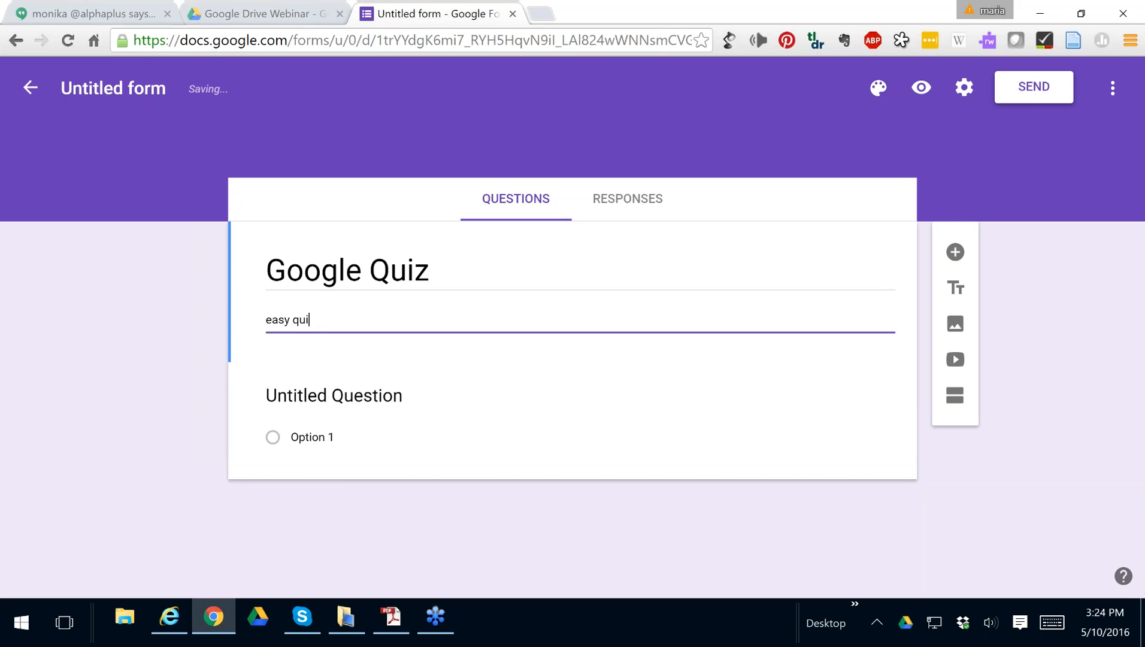
text(z)
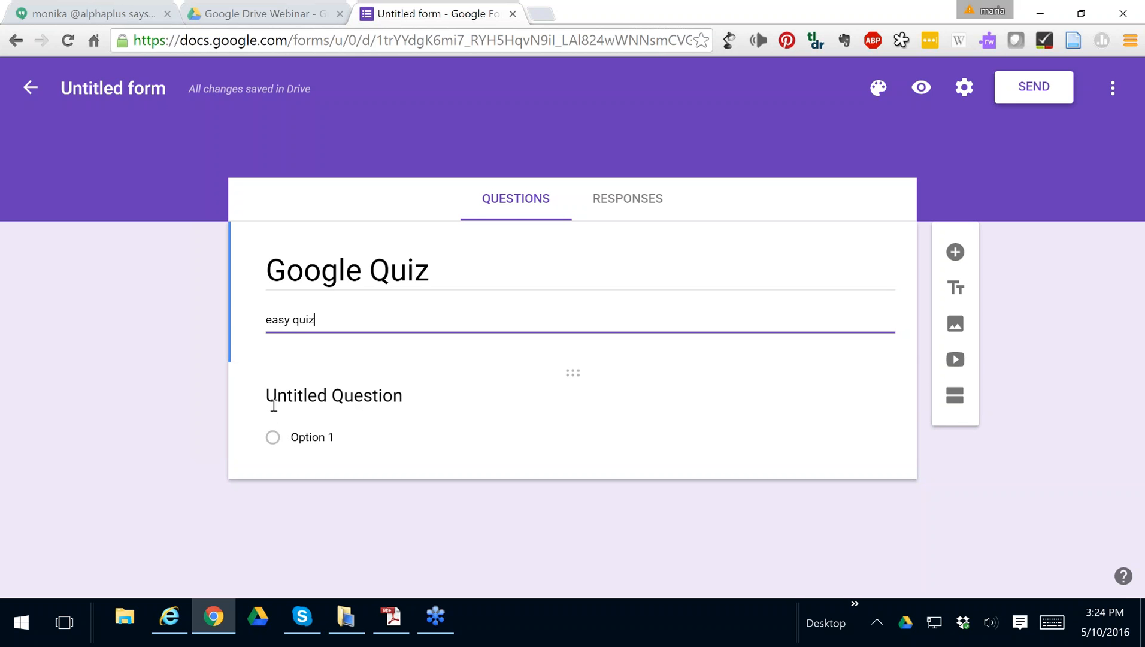
Insert "Is Google Drive Free?" in front of the placeholder text of the untitled question
click(265, 393)
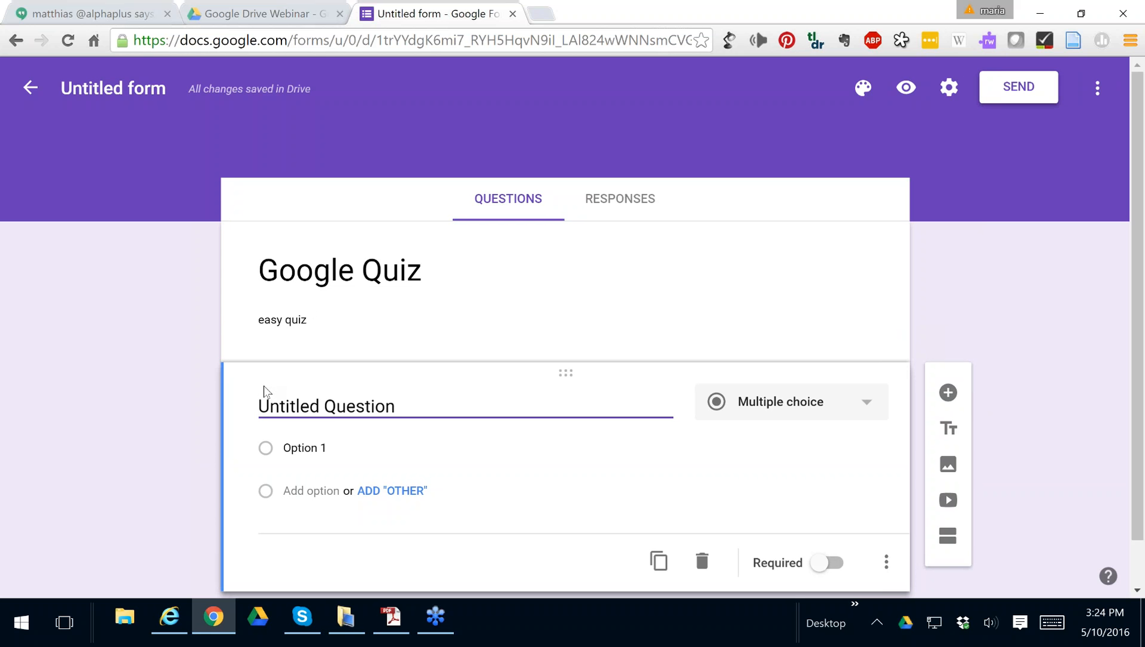
text(Is Google)
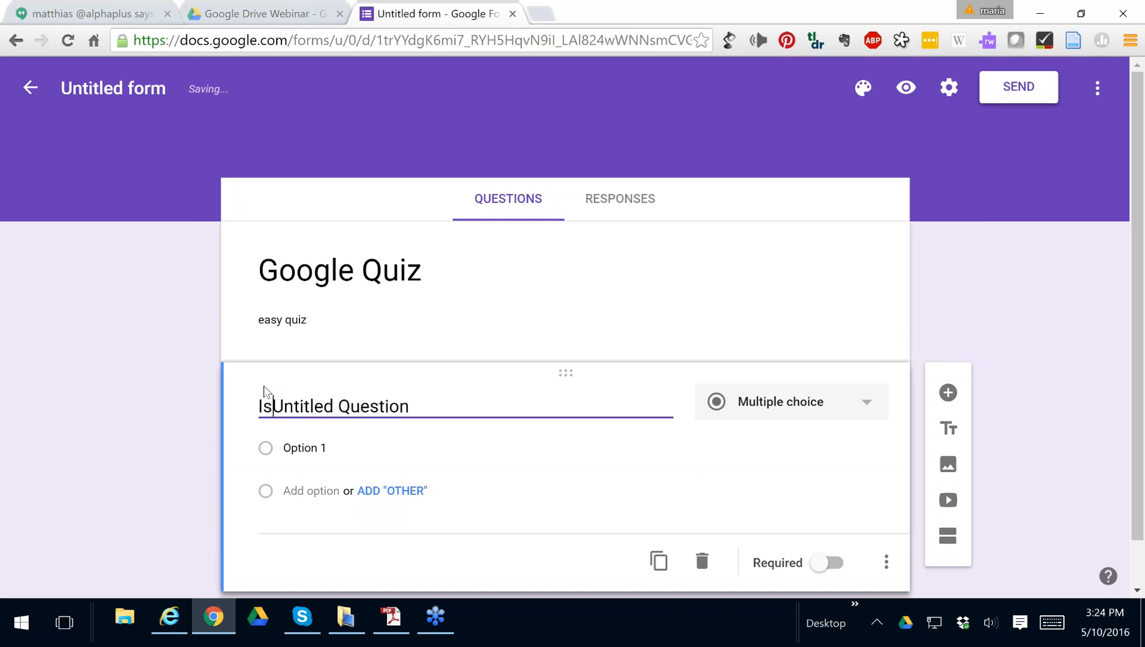
text( Drive Fr)
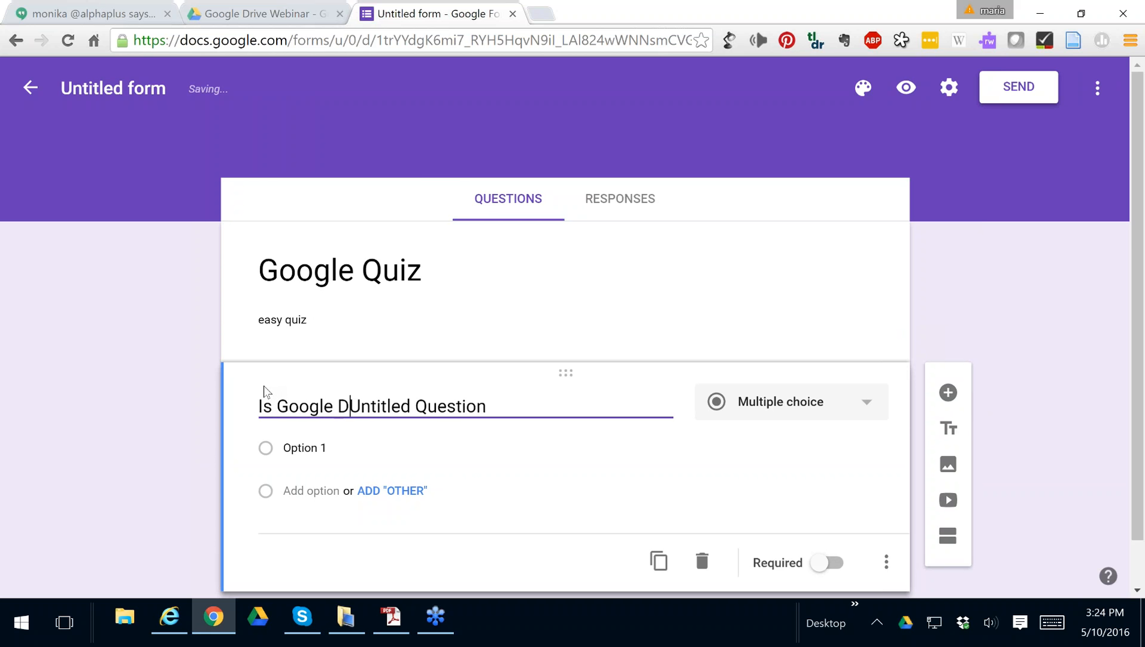
text(ee)
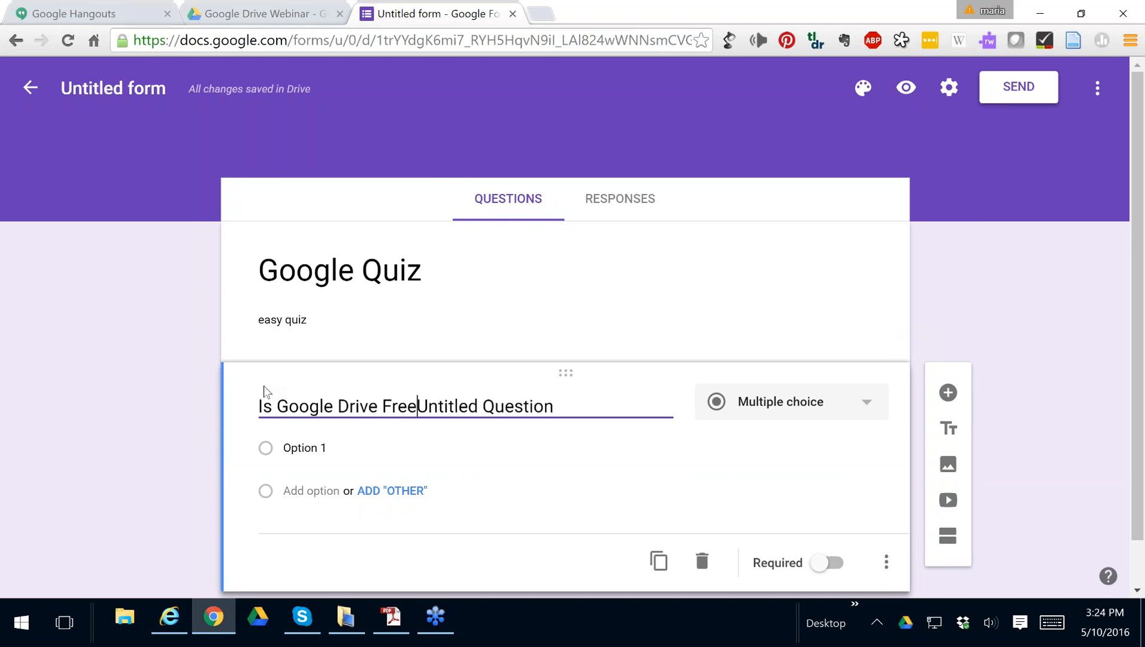
text(?)
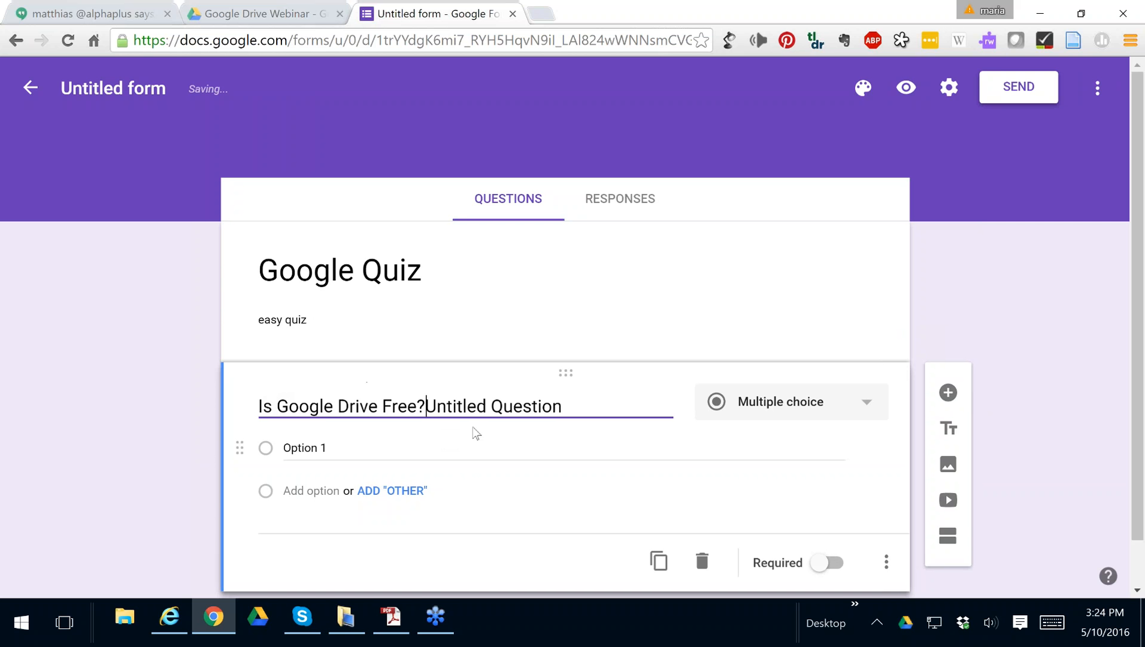
Remove the leftover placeholder text so the question reads "Is Google Drive Free"
click(556, 408)
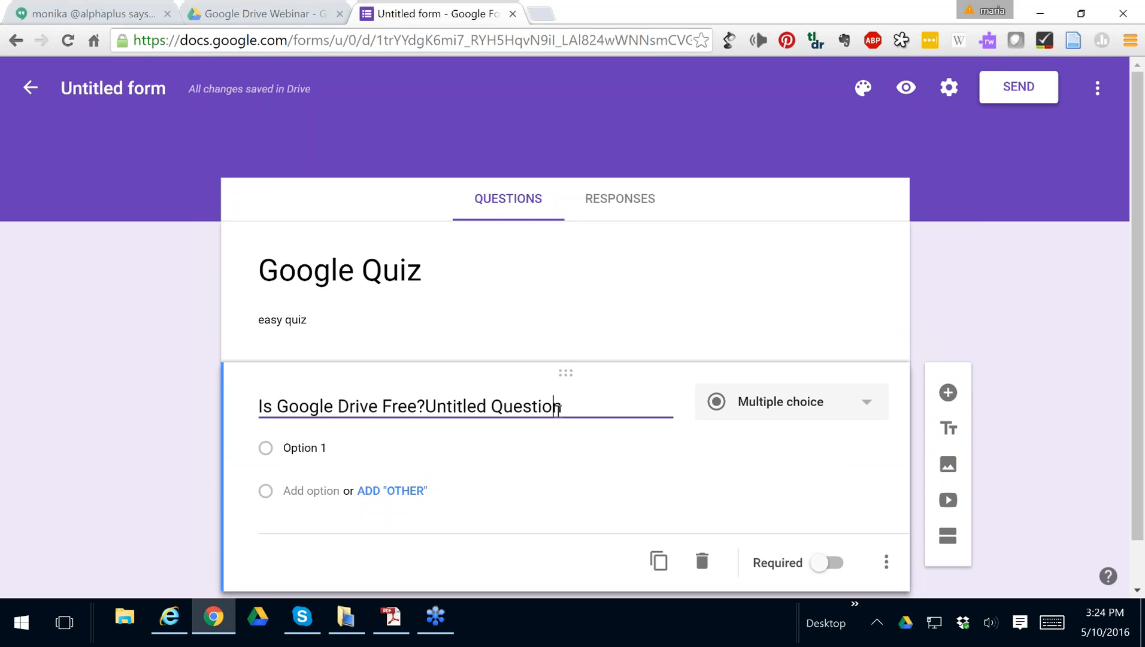
key(BackSpace)
key(BackSpace)
key(BackSpace)
key(BackSpace)
key(BackSpace)
key(BackSpace)
key(BackSpace)
key(BackSpace)
key(BackSpace)
key(BackSpace)
key(BackSpace)
key(BackSpace)
key(BackSpace)
key(BackSpace)
key(BackSpace)
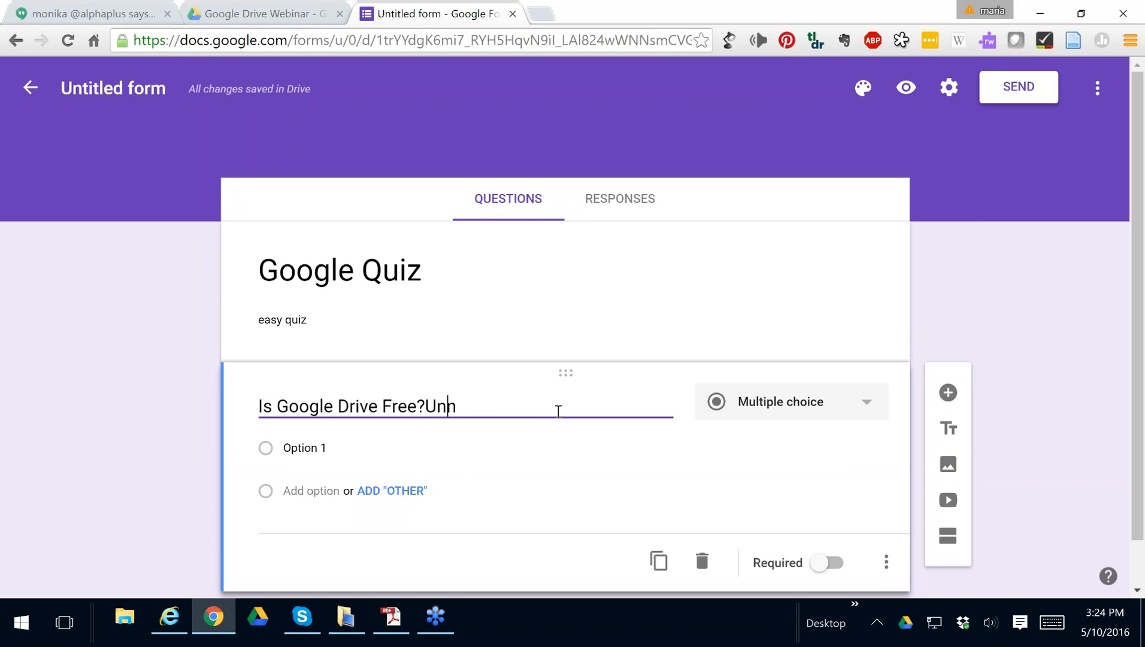
key(BackSpace)
key(BackSpace)
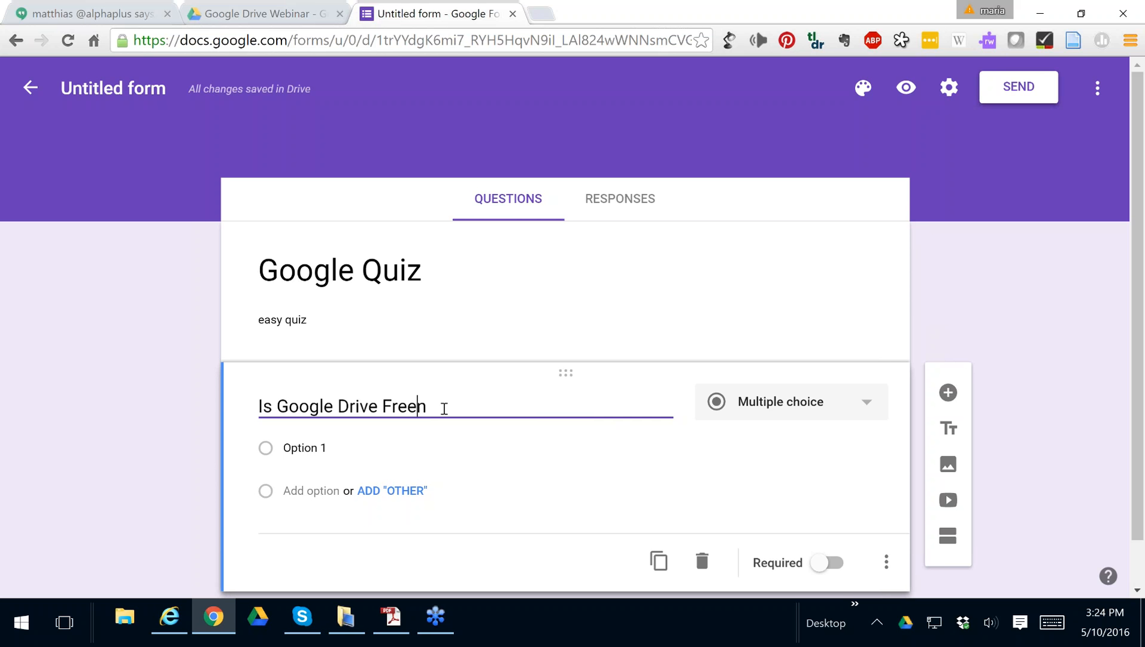
click(430, 407)
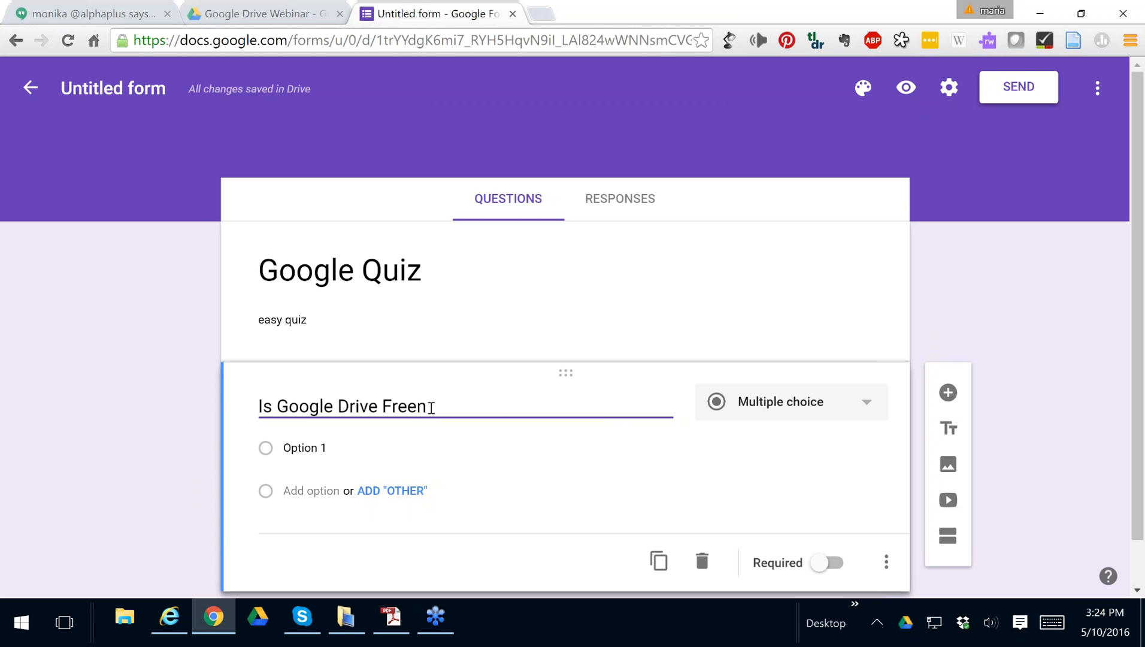
key(BackSpace)
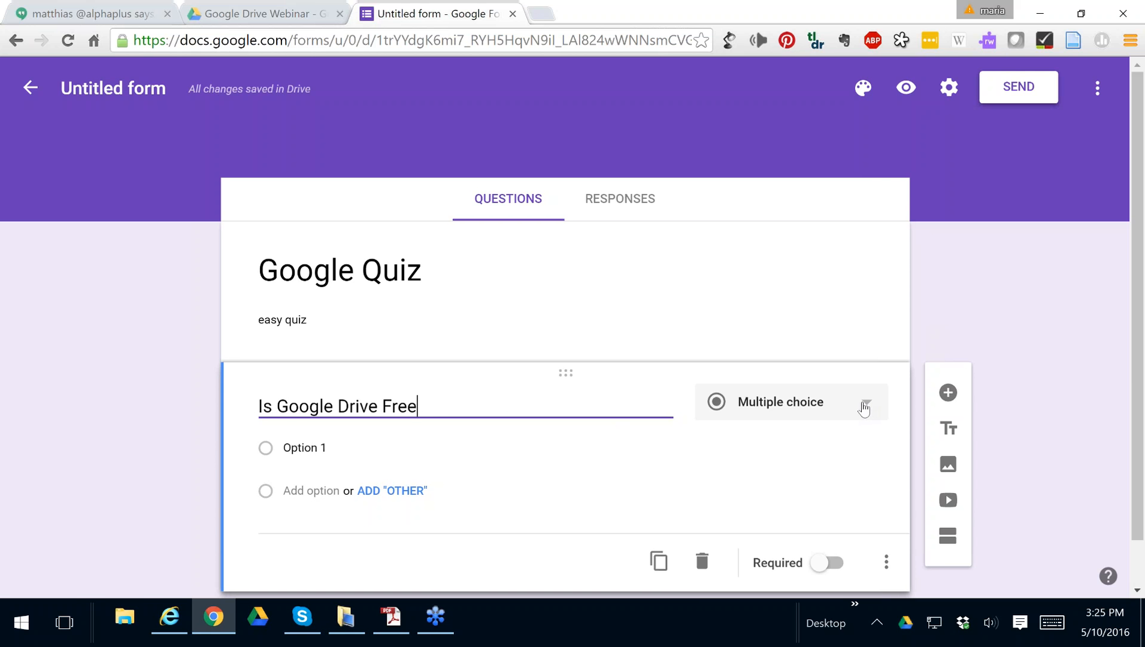
Set the question type to Multiple choice and rename its first answer option "Yes"
click(866, 408)
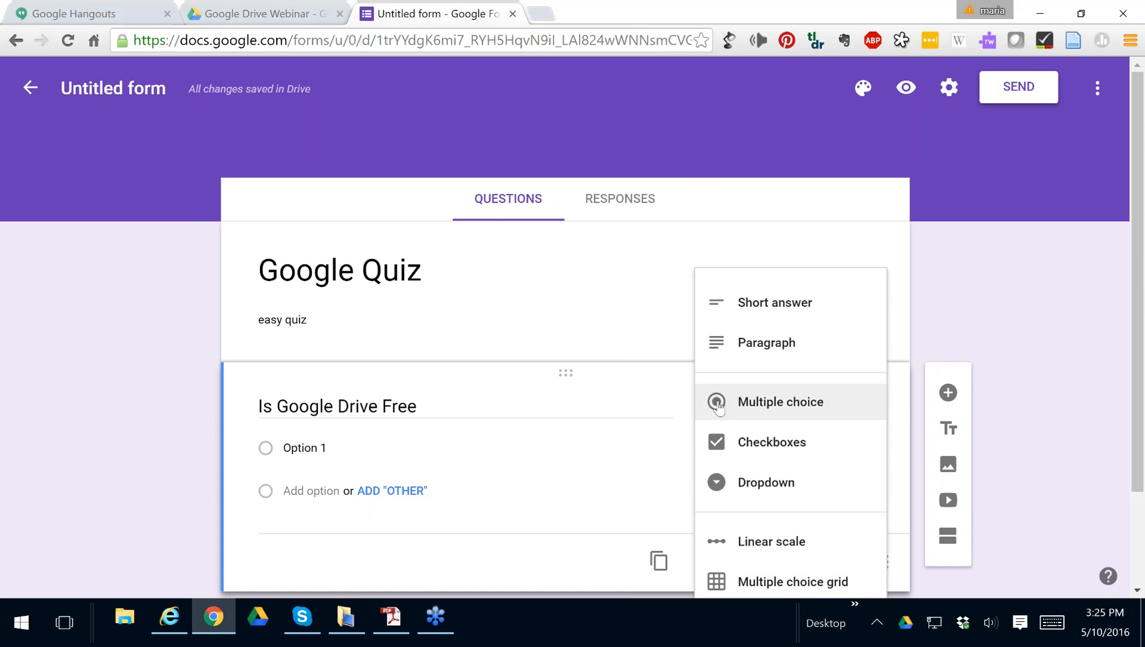
click(719, 406)
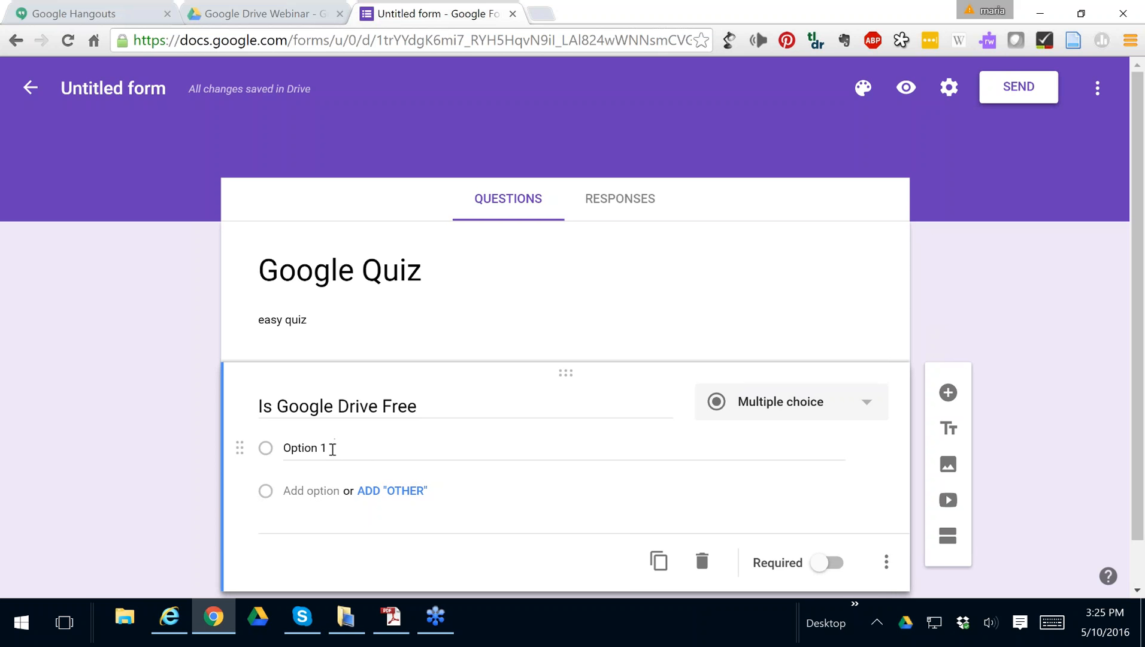
click(333, 449)
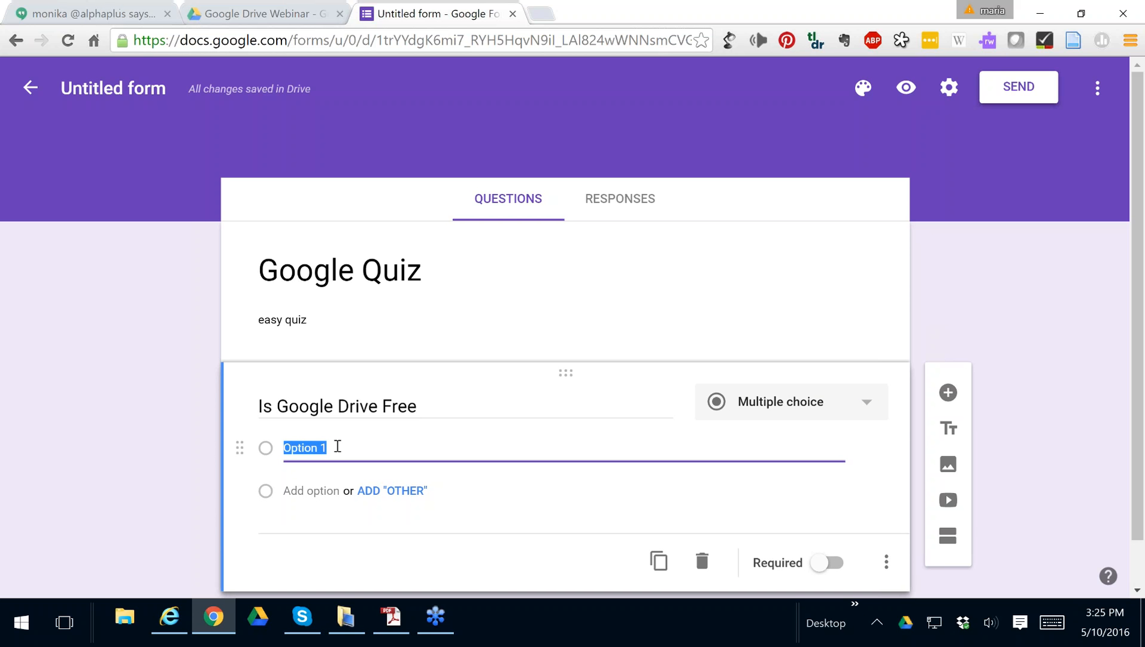
click(337, 446)
key(BackSpace)
key(BackSpace)
key(BackSpace)
key(BackSpace)
key(BackSpace)
key(BackSpace)
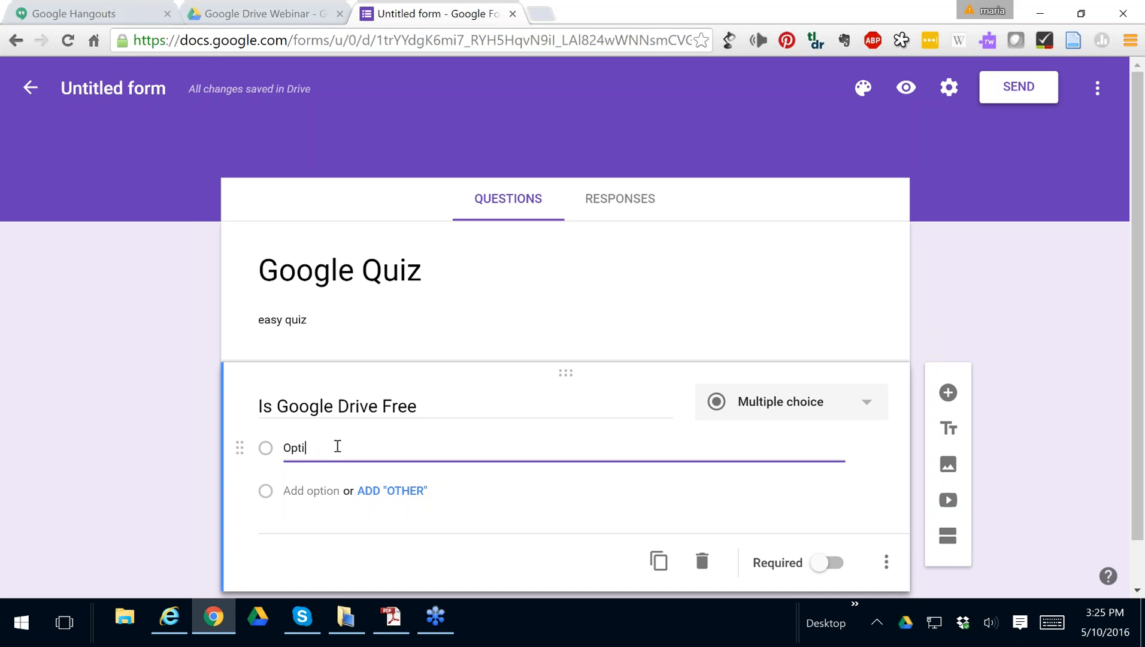
key(BackSpace)
key(BackSpace)
text(Y)
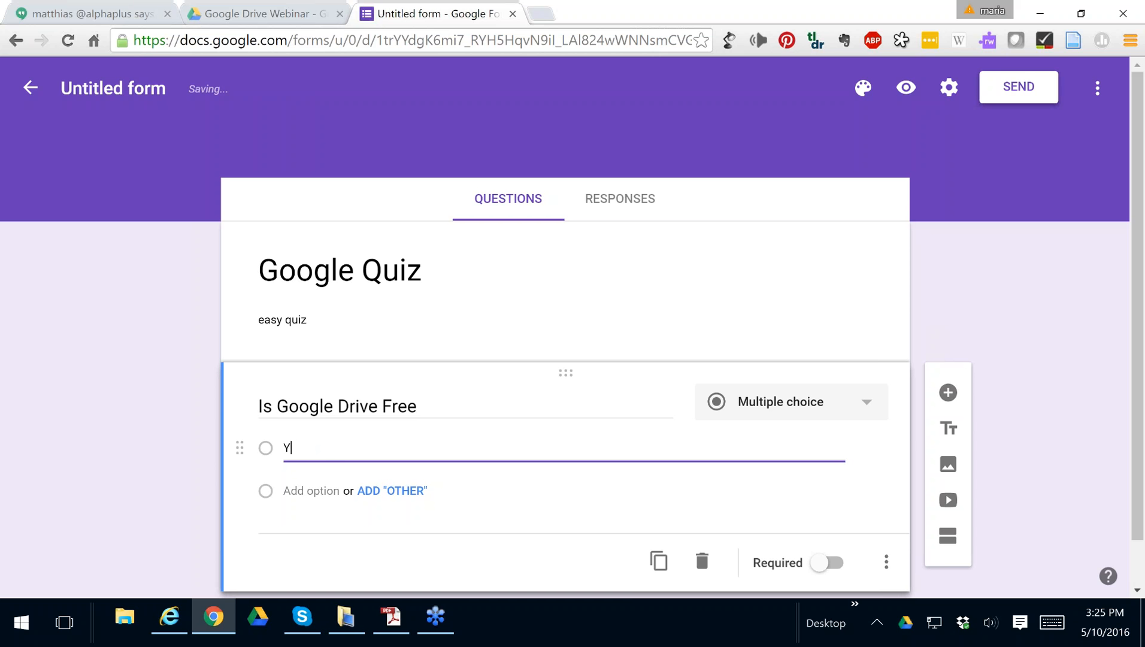
text(es)
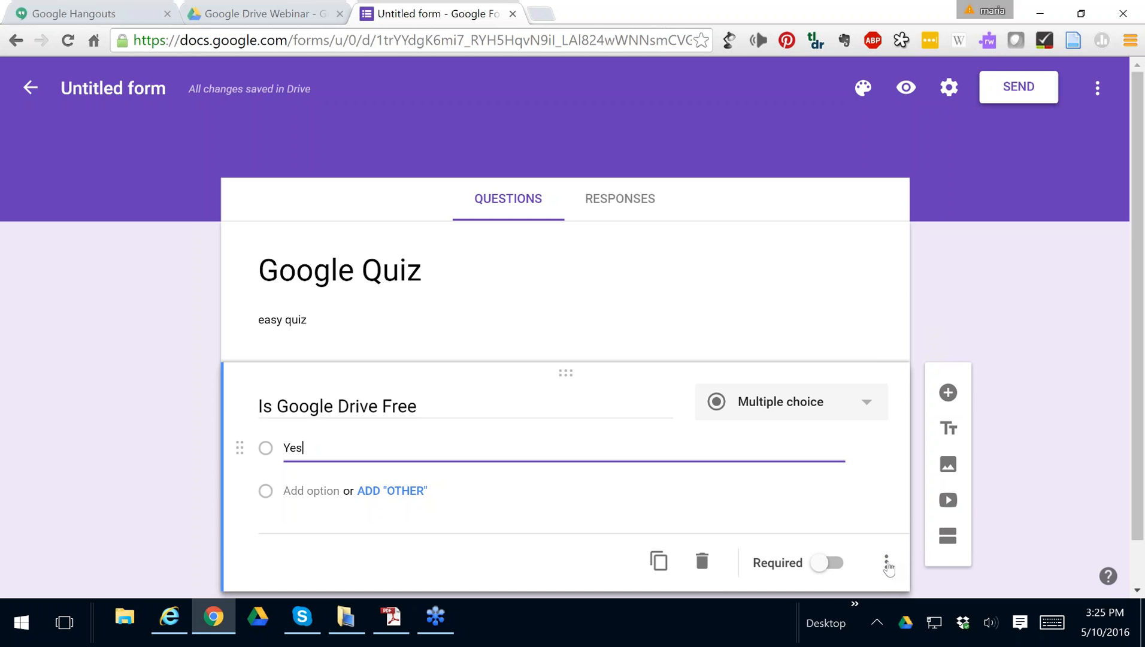
View the additional settings of the "Is Google Drive Free" question and delete the question from the form
click(887, 564)
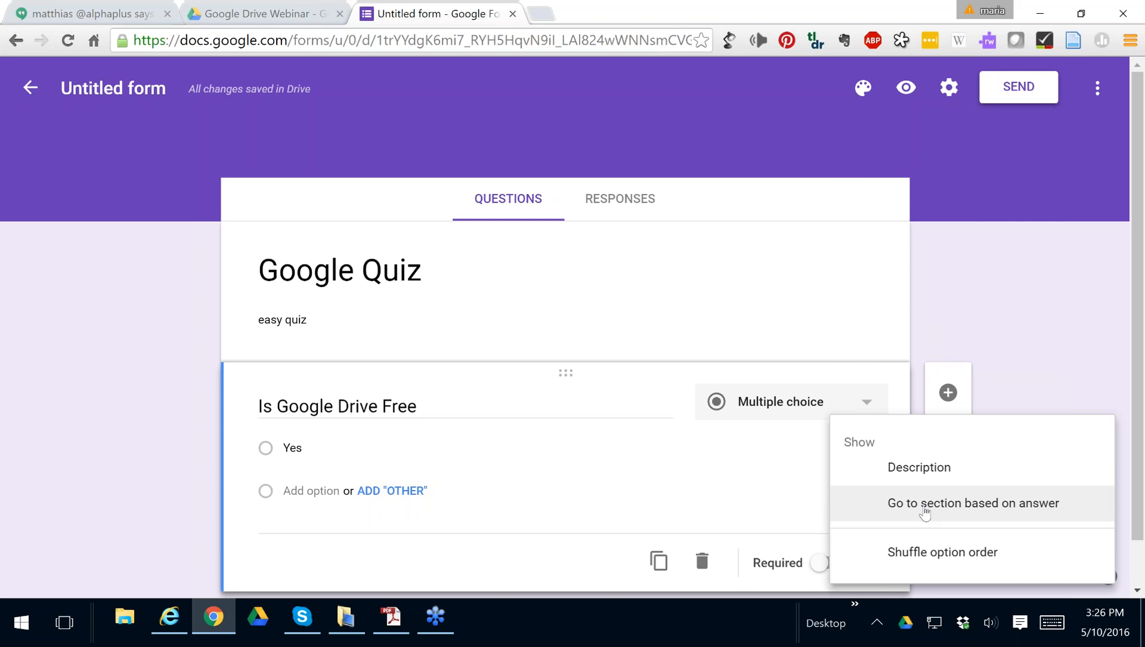
drag(924, 509, 715, 597)
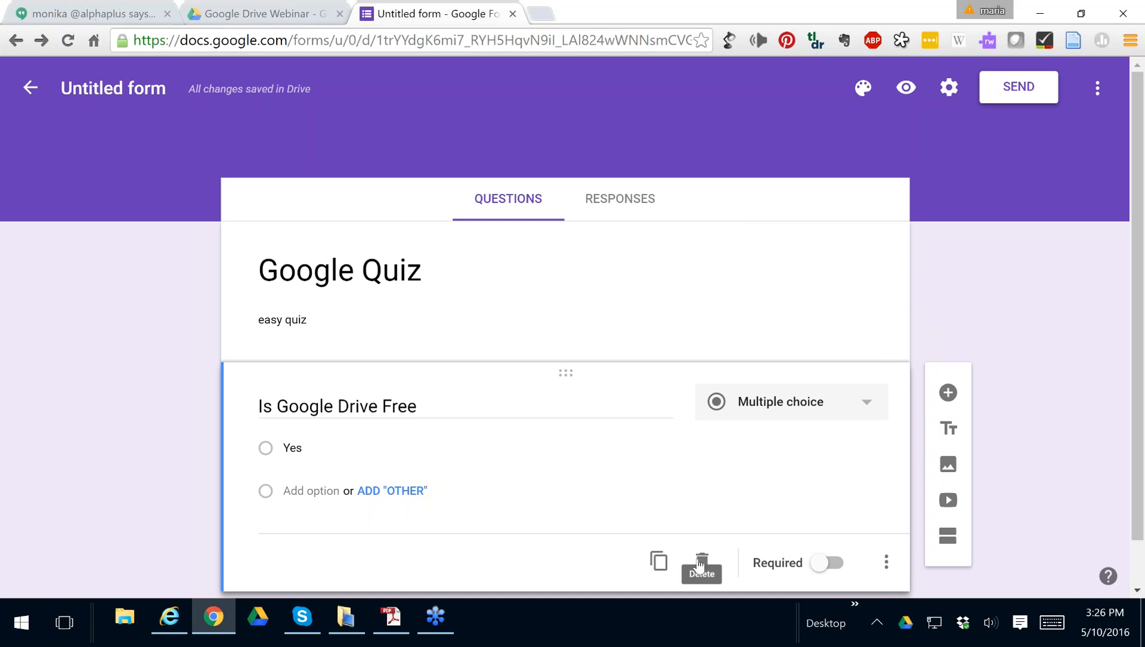
click(699, 564)
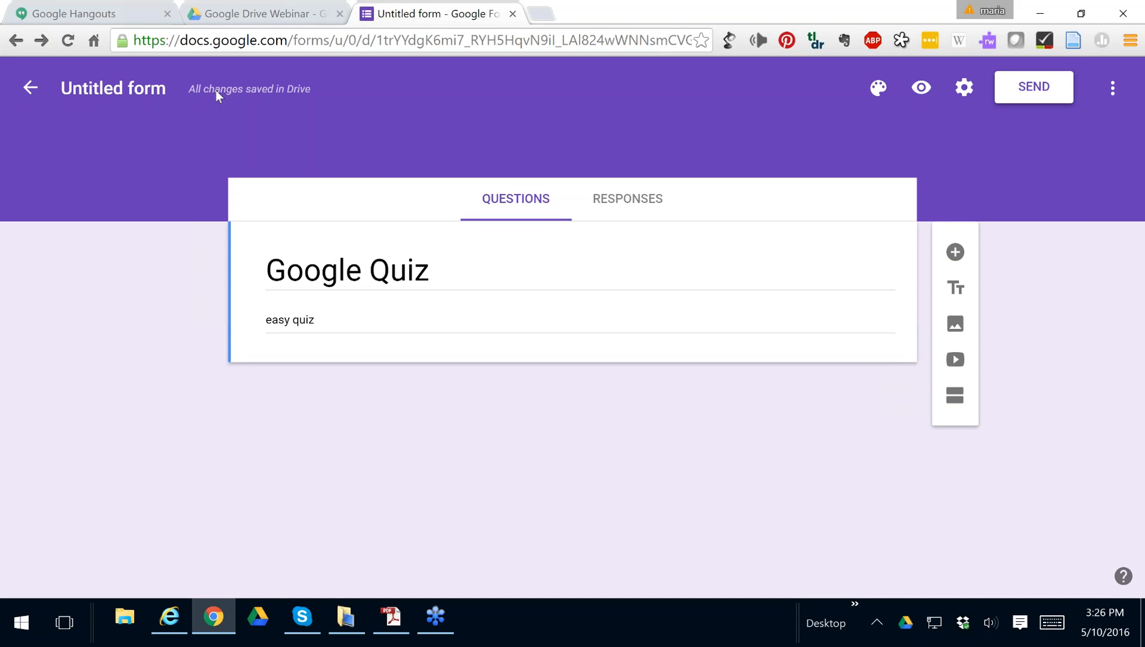
Rename the untitled form file as "Google Quiz" and select its name text
mouse_move(216, 91)
click(121, 97)
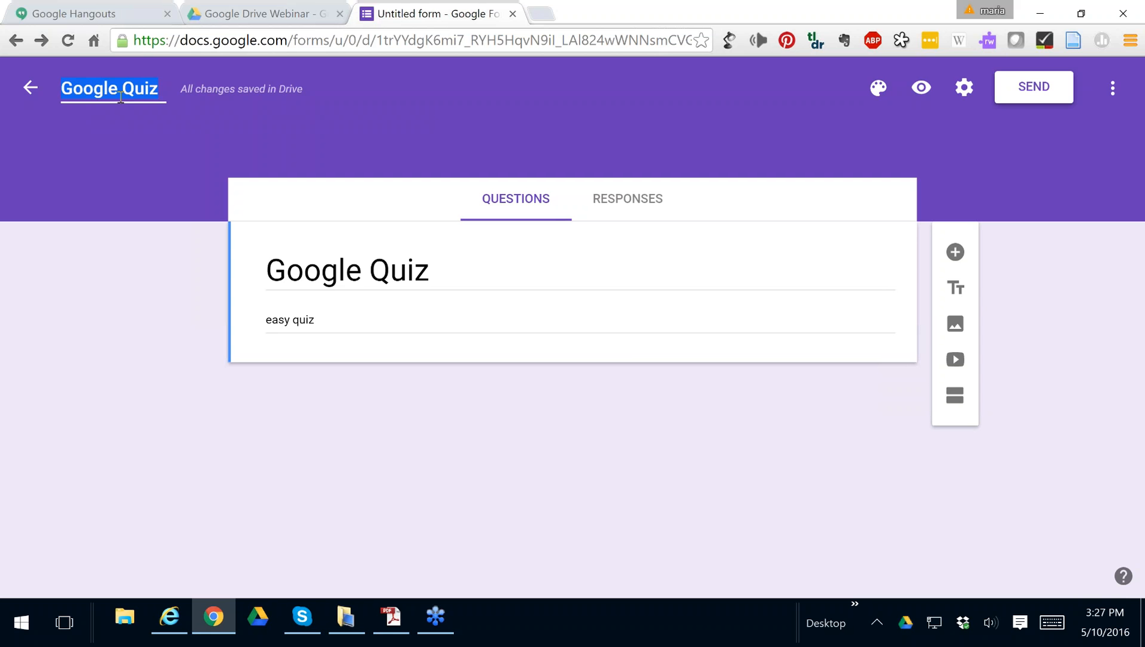
mouse_move(120, 97)
mouse_down()
mouse_move(165, 180)
mouse_move(274, 305)
mouse_move(102, 137)
mouse_move(109, 96)
mouse_up()
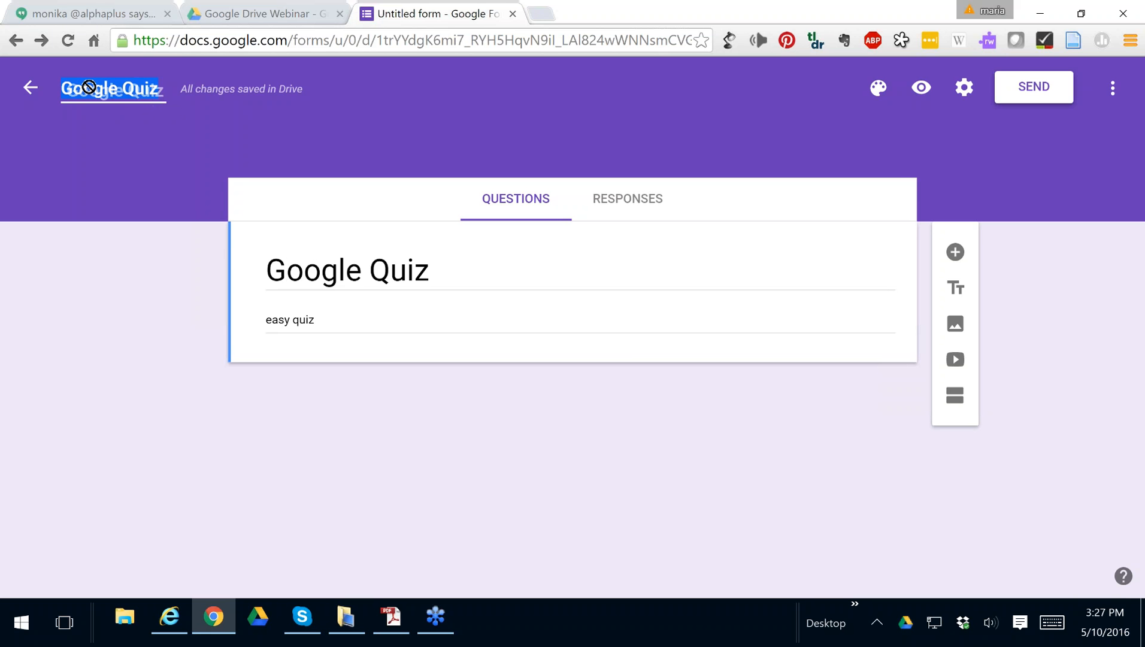
click(73, 88)
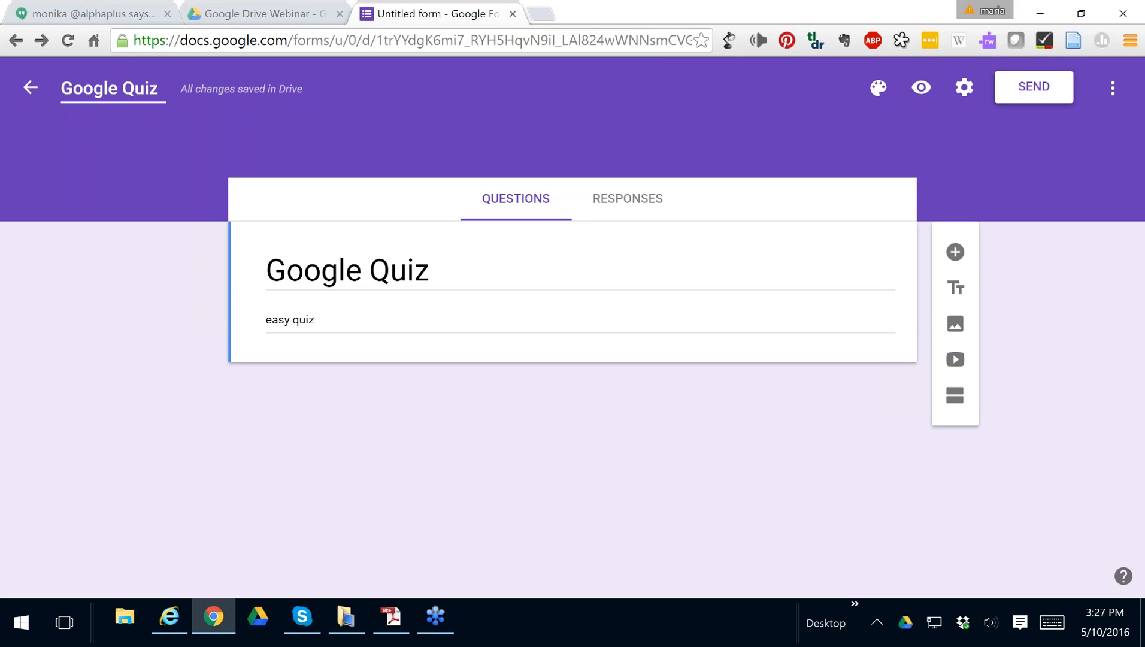
triple_click(62, 94)
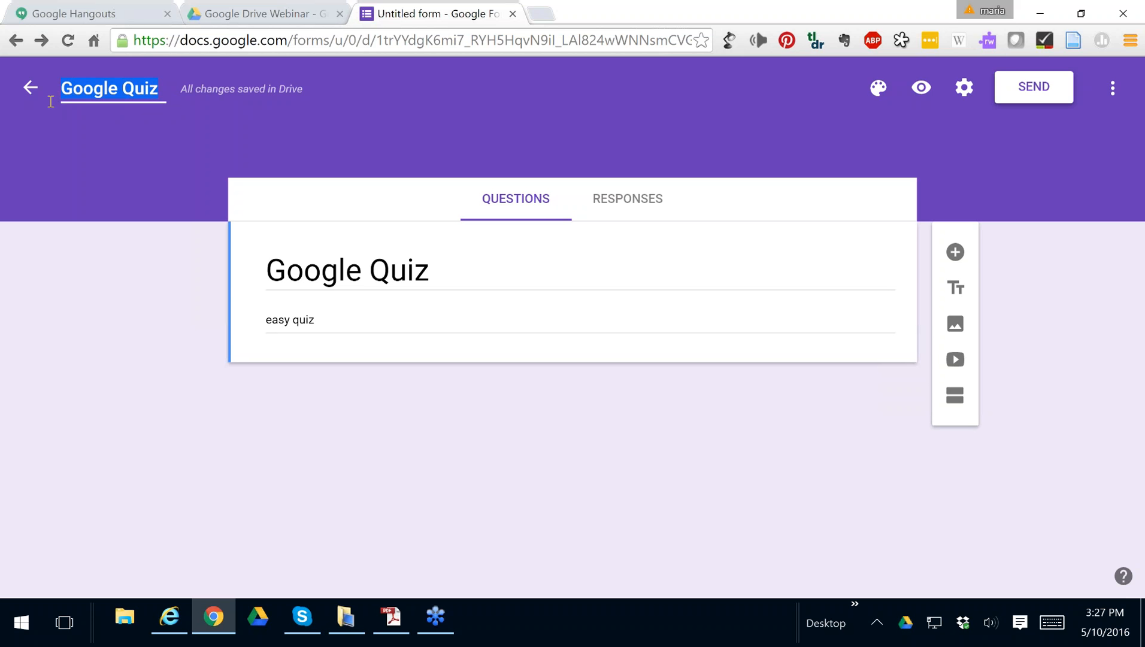
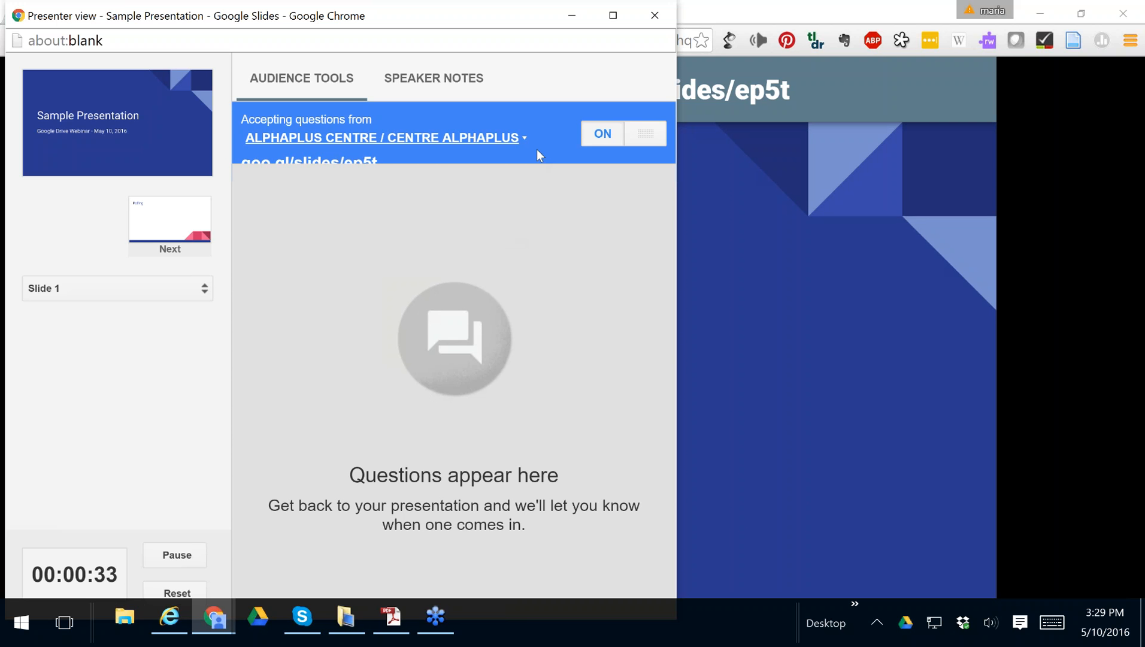
Turn off audience questions for the Sample Presentation in the Google Slides presenter view
click(608, 136)
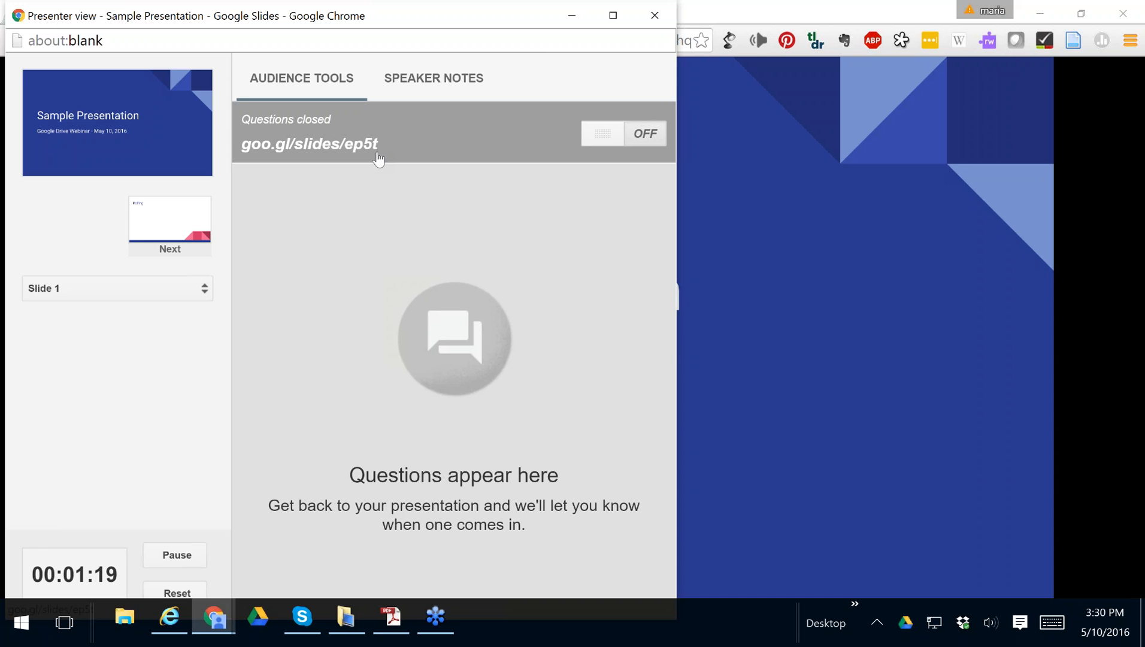
Close the presenter view and the Sample Presentation, and open the Schedule spreadsheet from the Google Drive Webinar folder
click(660, 14)
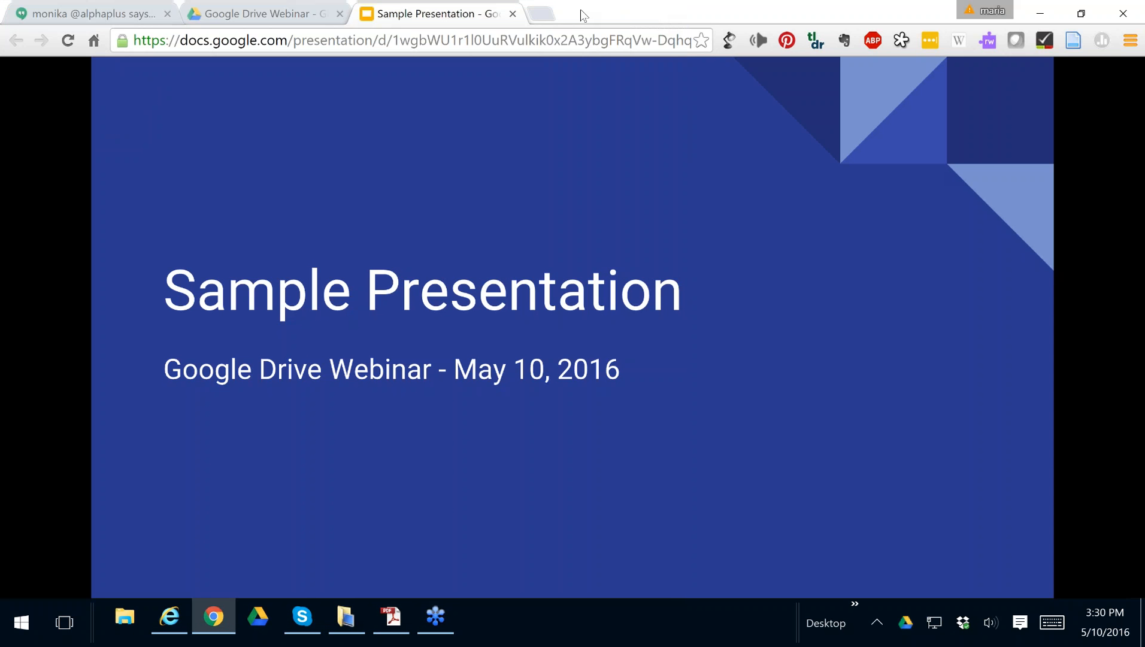
click(514, 14)
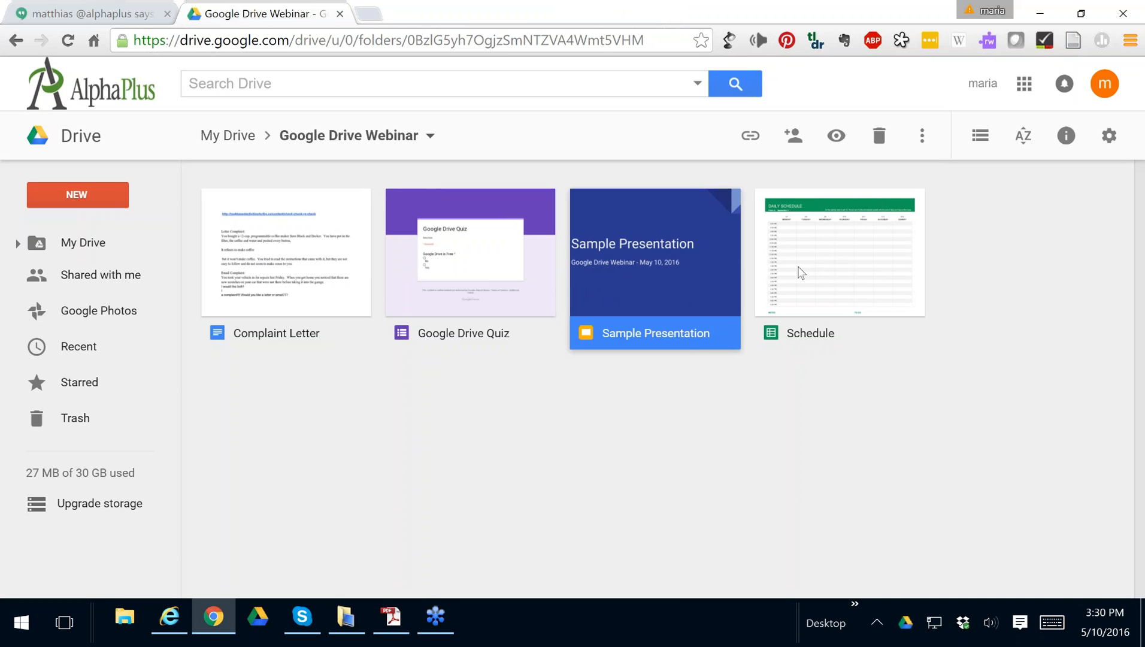
double_click(800, 273)
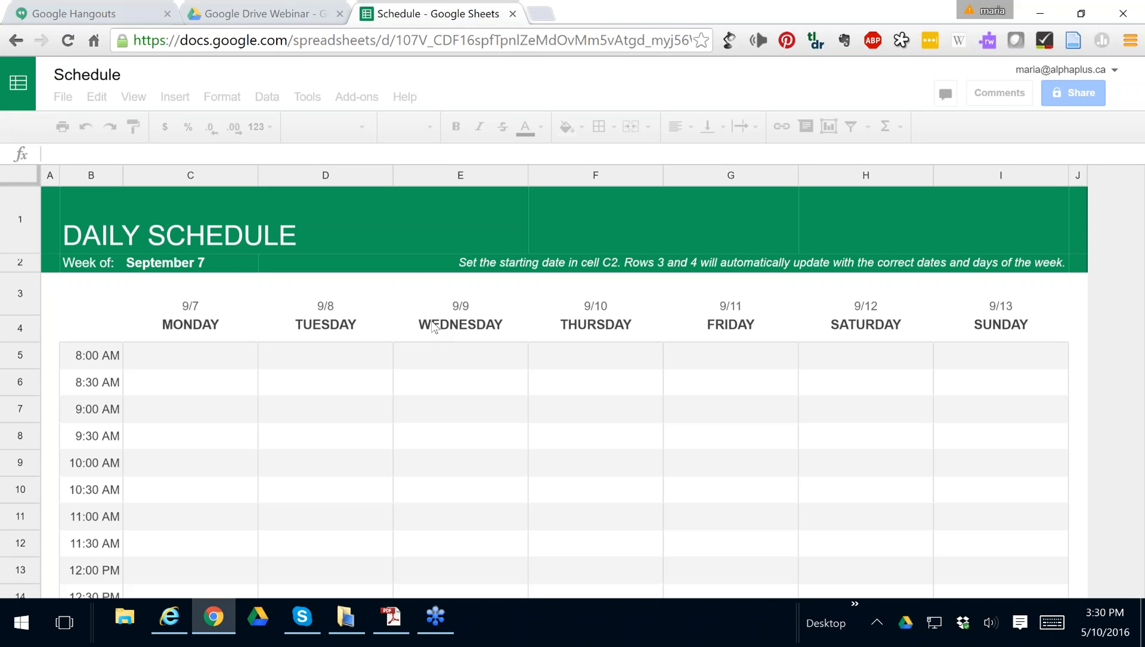
drag(431, 320, 389, 358)
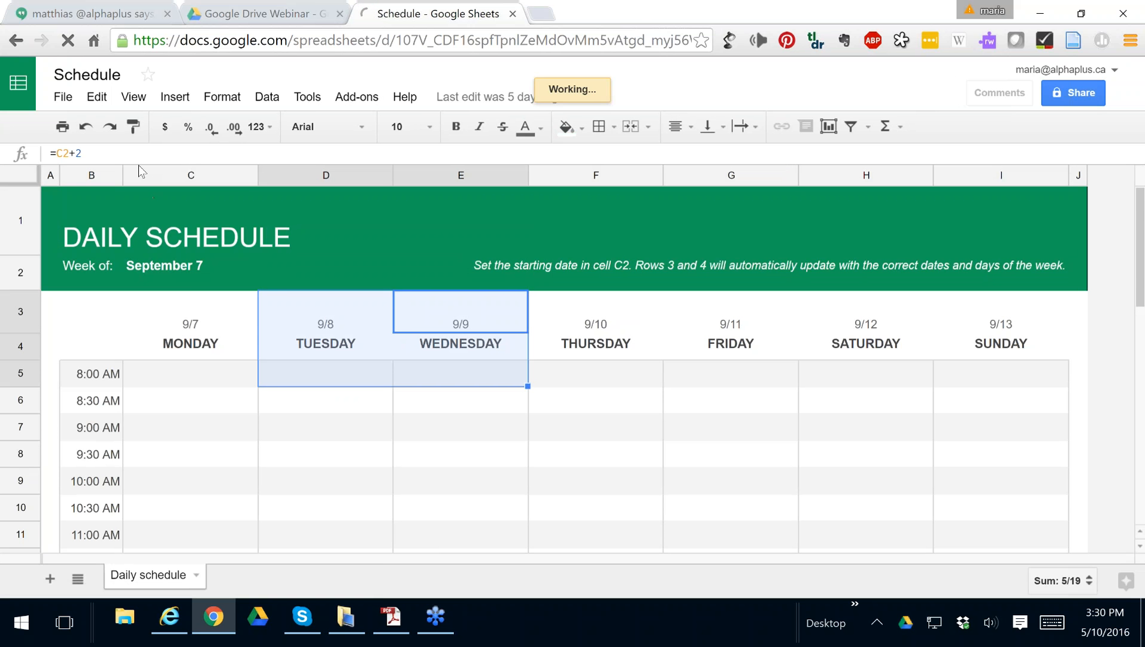
Enter "prepare for Webinar" in the Tuesday 8:30 AM slot of the daily schedule
click(311, 410)
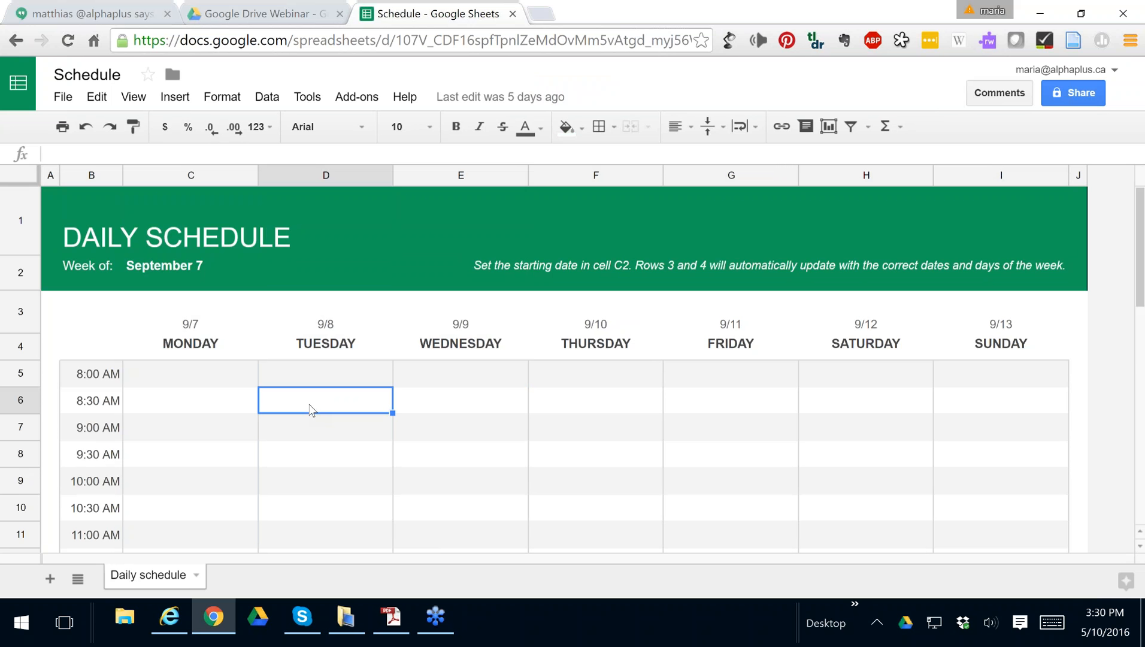
text(prep)
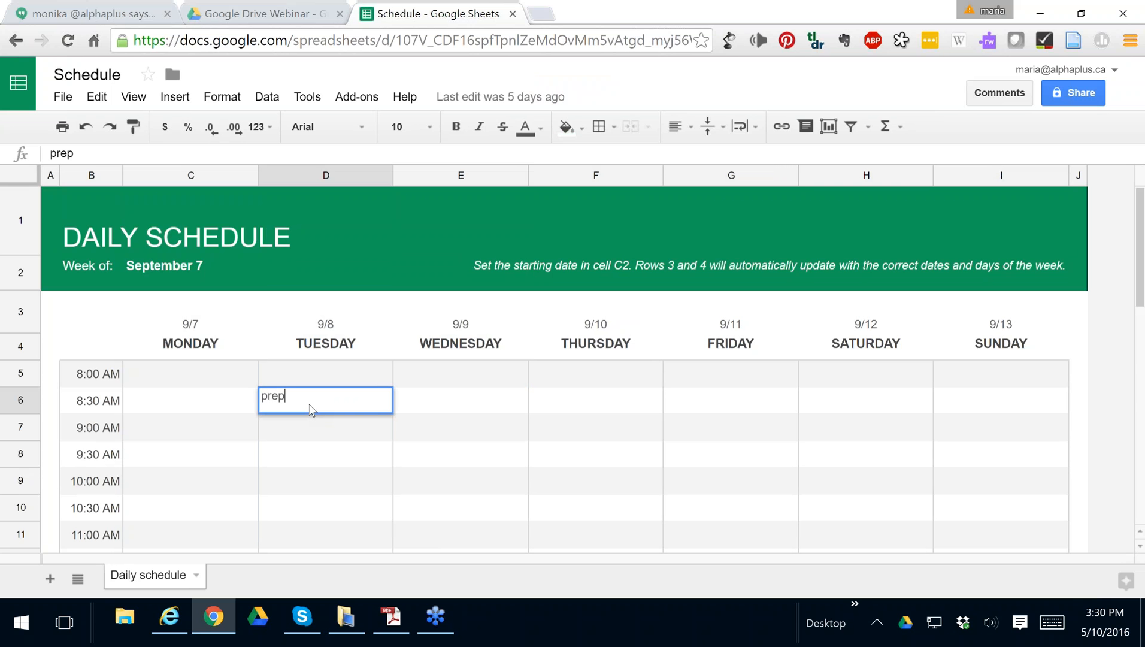
text(are for Webinar)
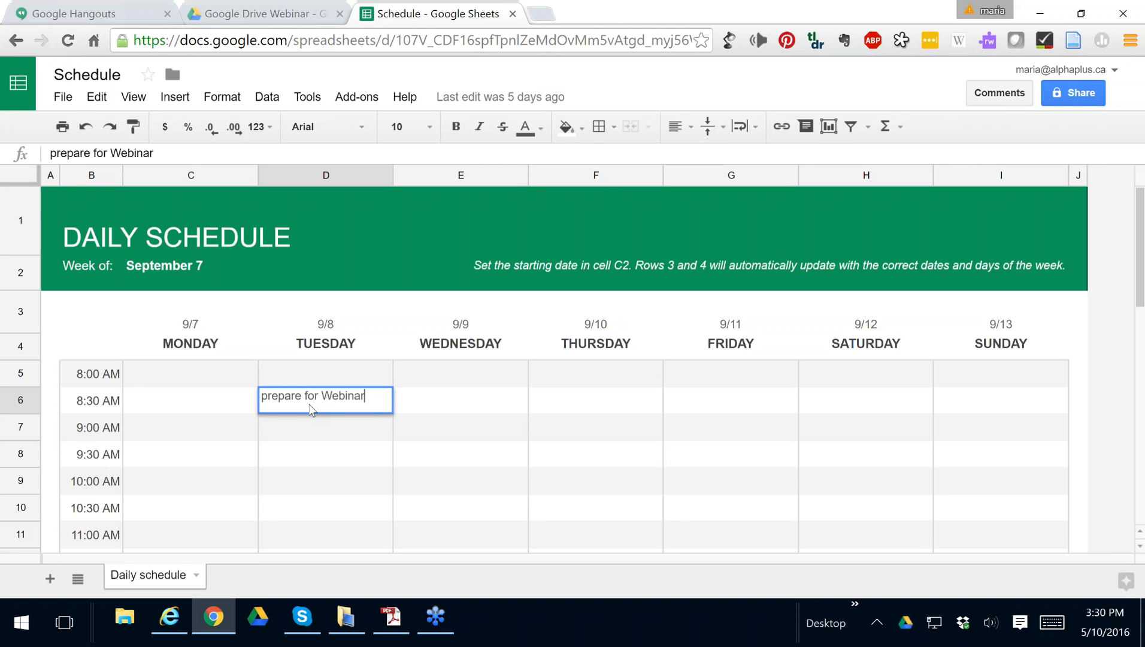
key(Return)
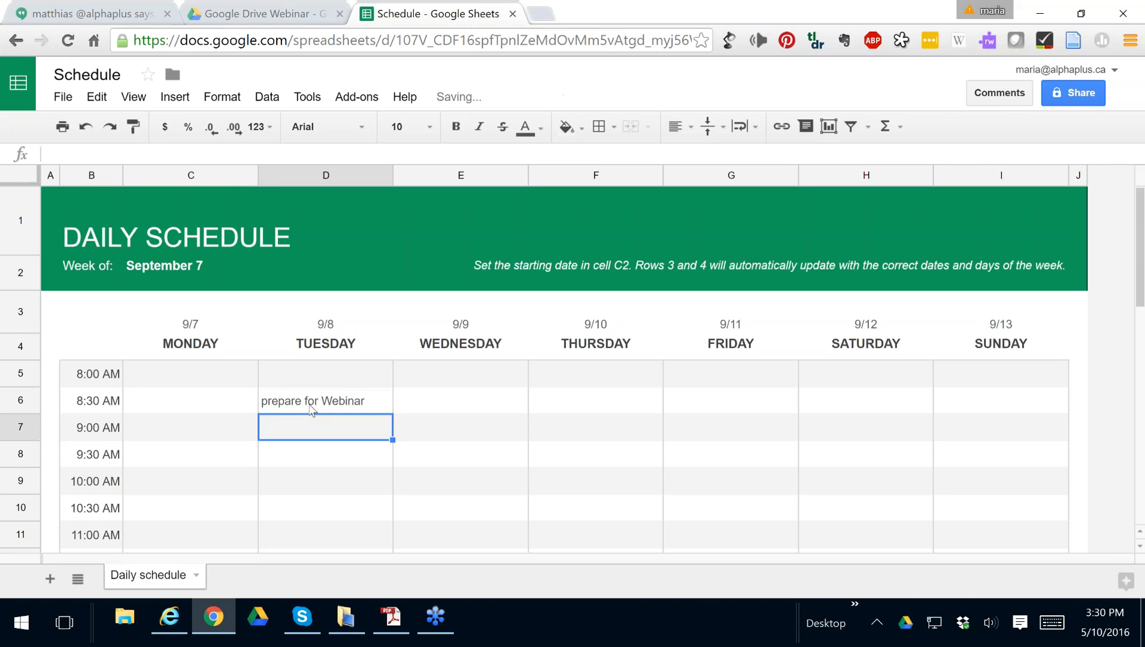
Enter "recover from webinar" in the Wednesday 8:30 AM slot of the daily schedule
click(423, 400)
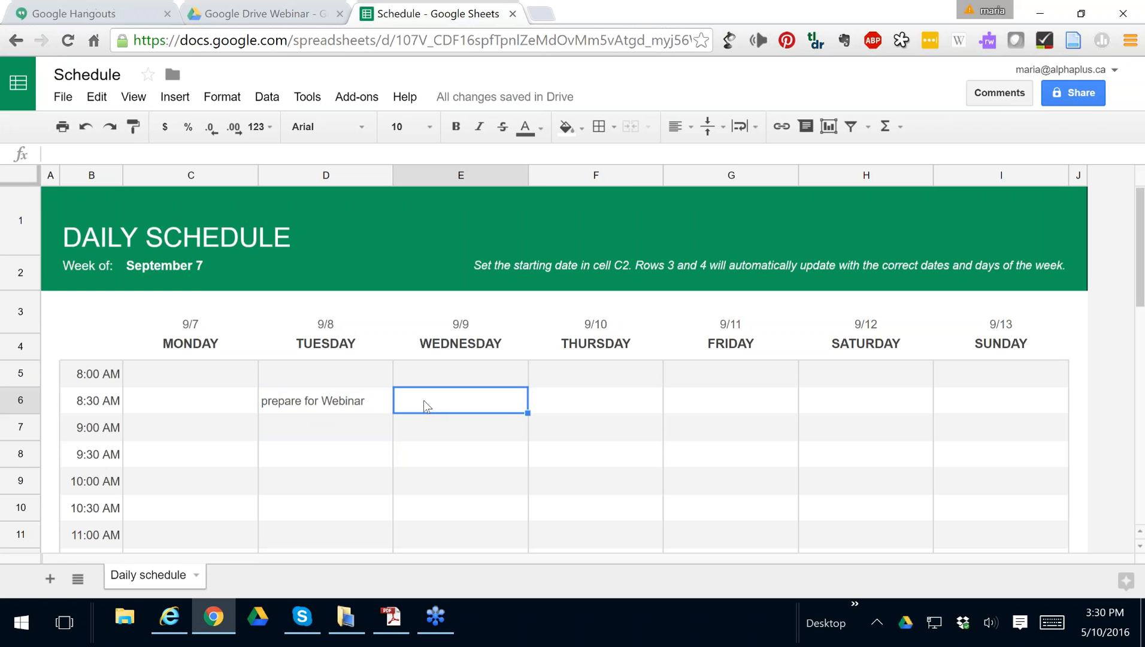
text(rec)
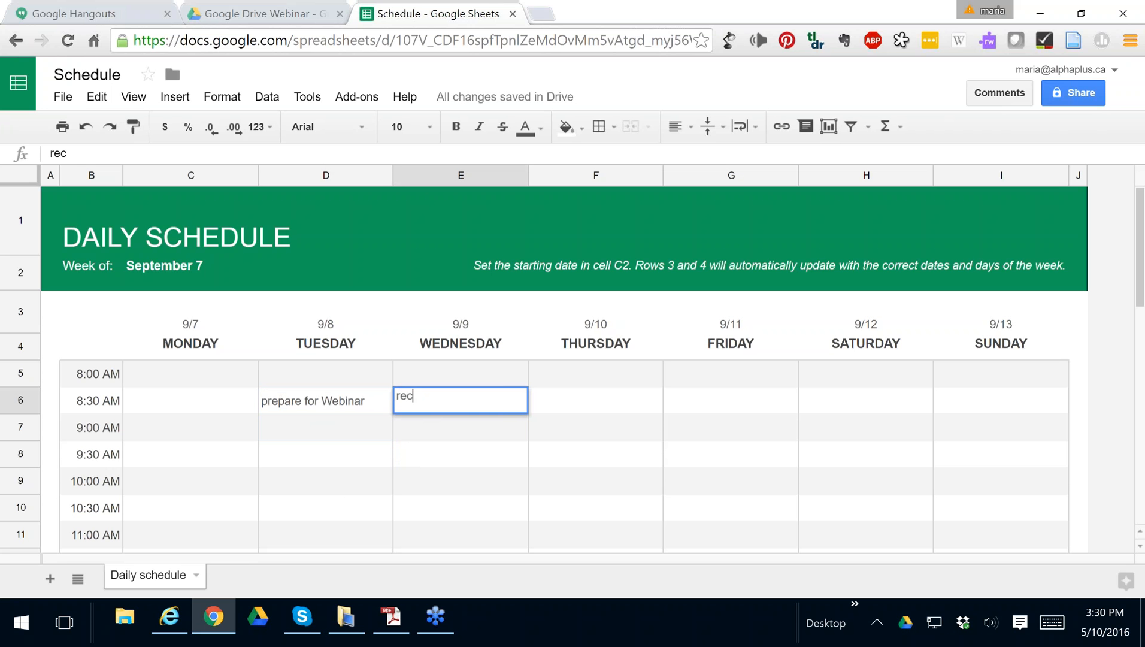
text(over from)
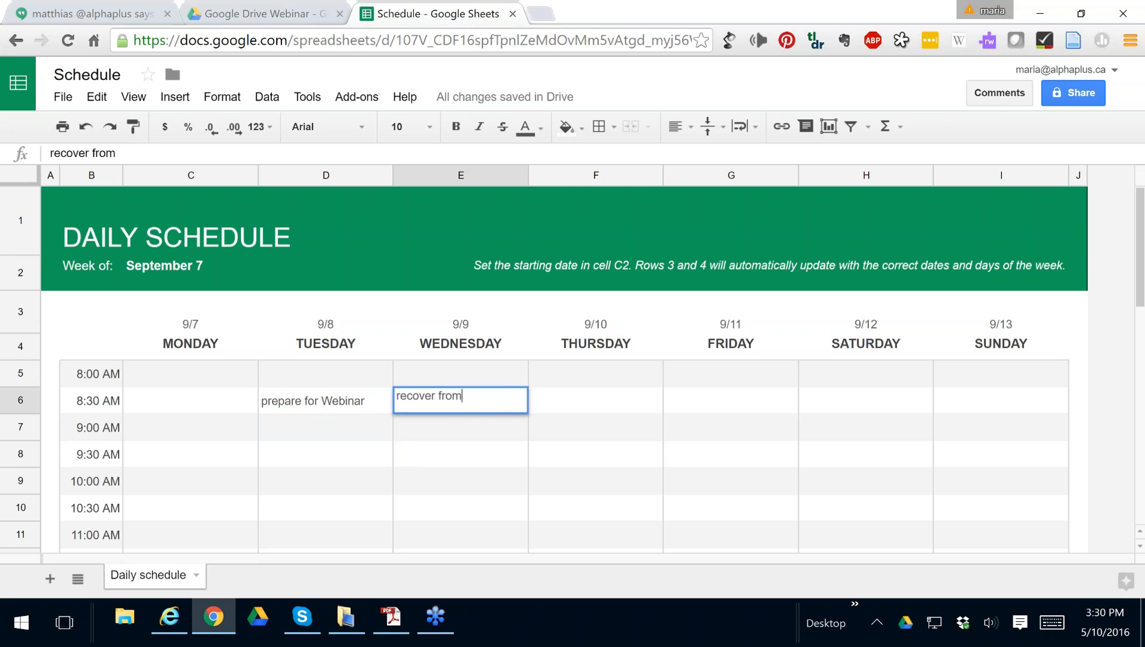
text( webinar)
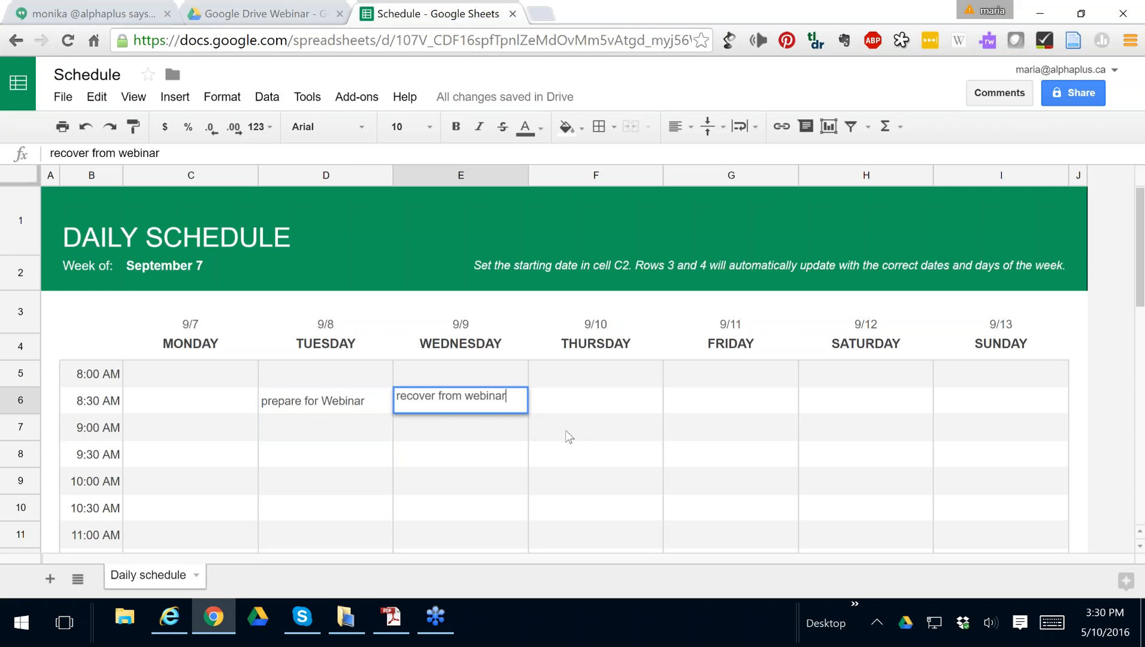
click(581, 428)
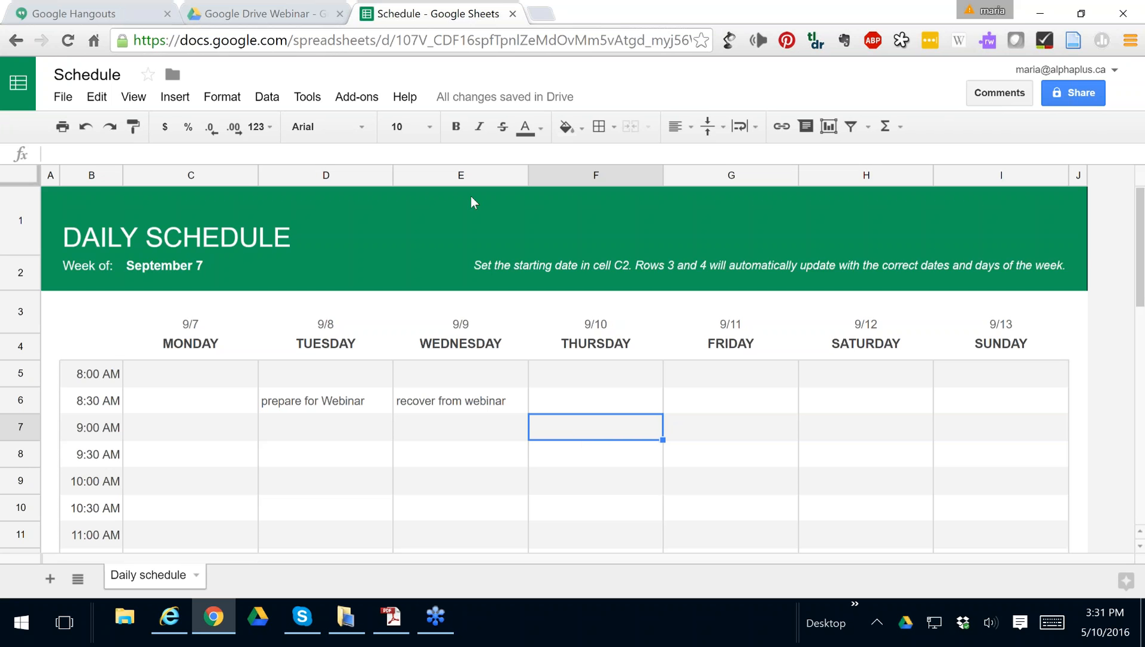
View the Schedule spreadsheet's revision history and return to the sheet
mouse_move(484, 103)
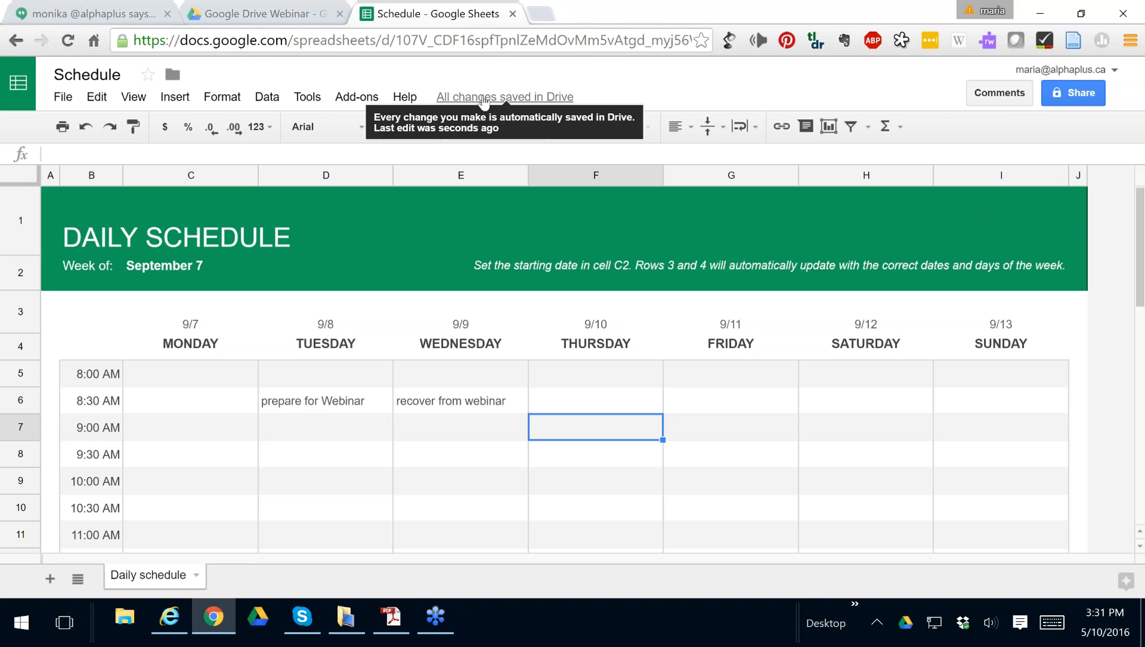
click(484, 99)
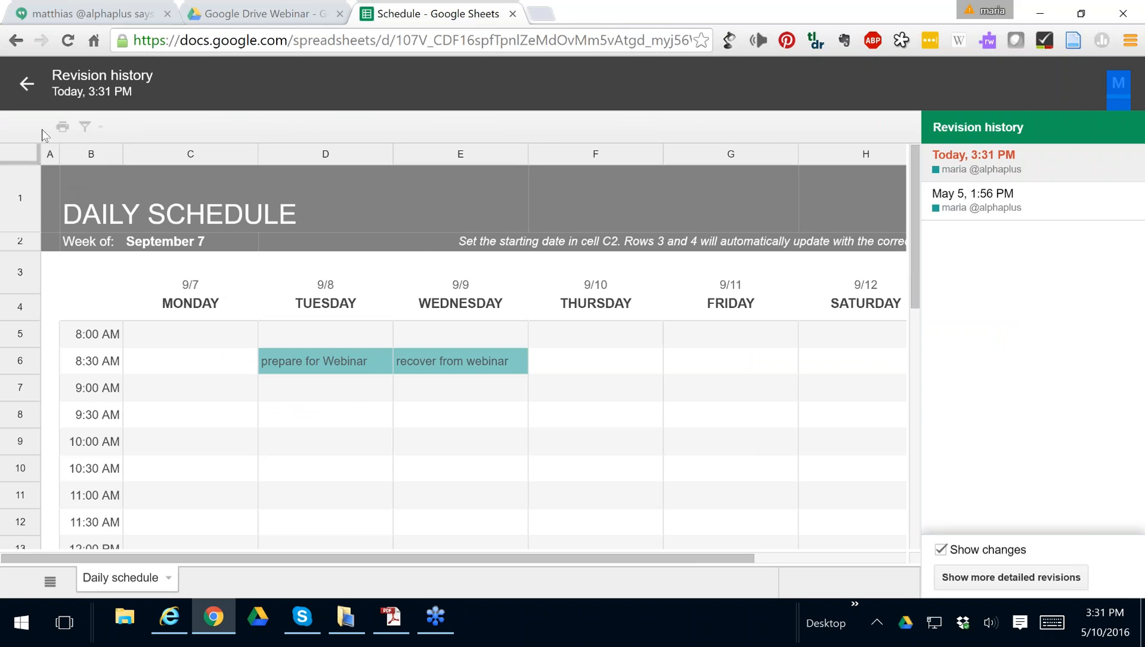
click(25, 84)
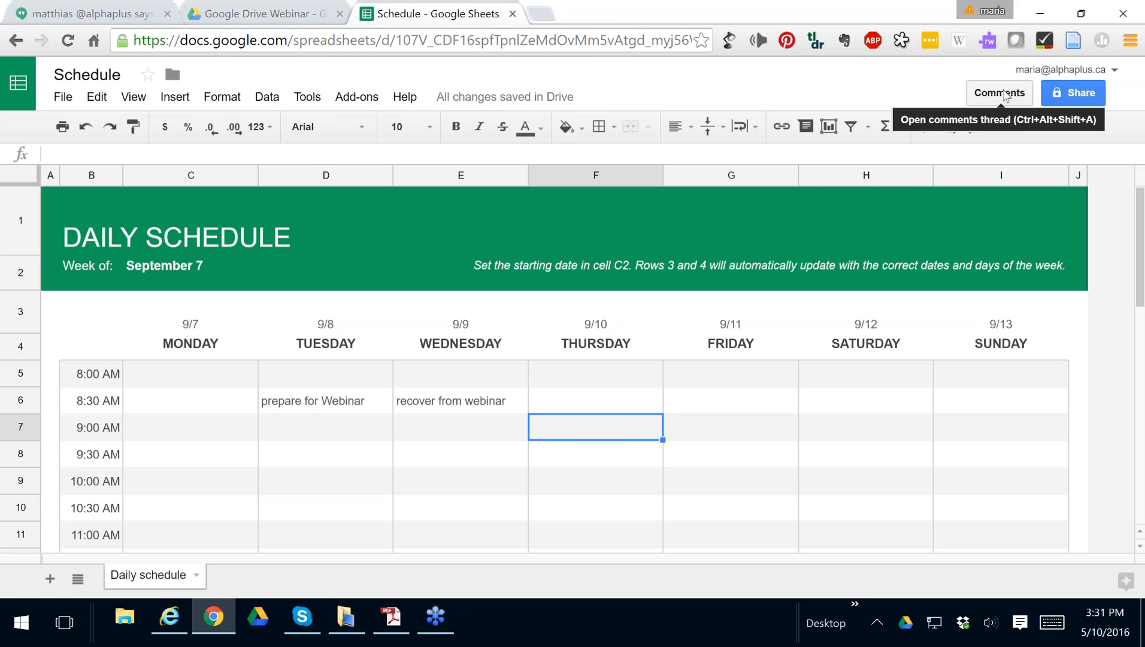
Look over the Schedule spreadsheet's comment options and its available file commands, closing them without choosing any
click(1003, 94)
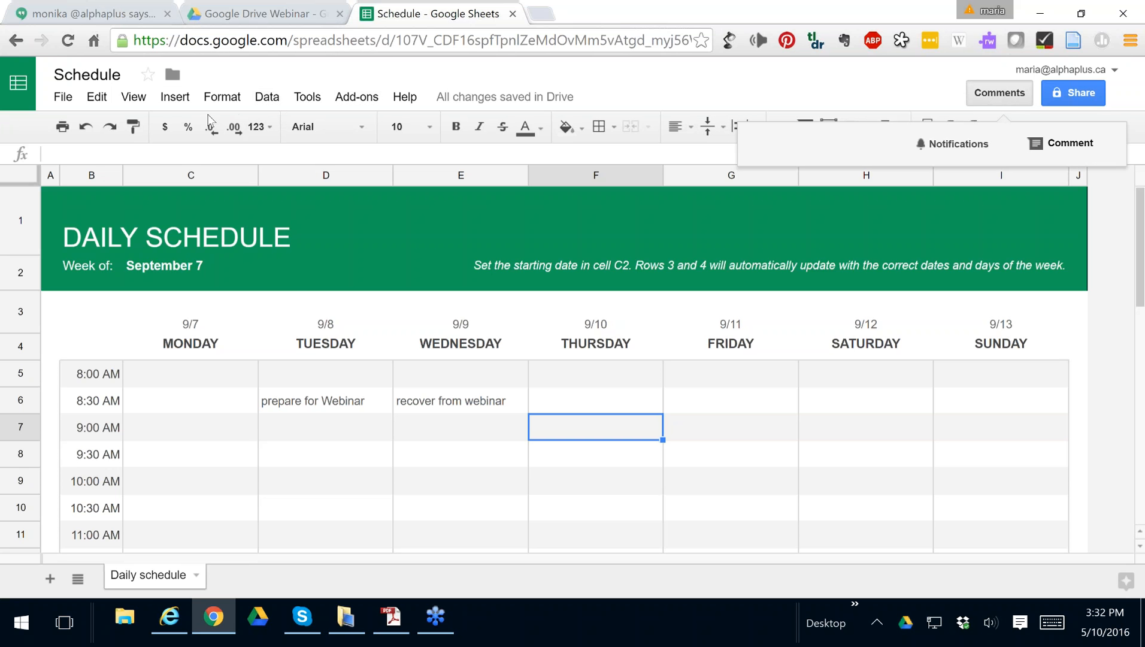
click(59, 102)
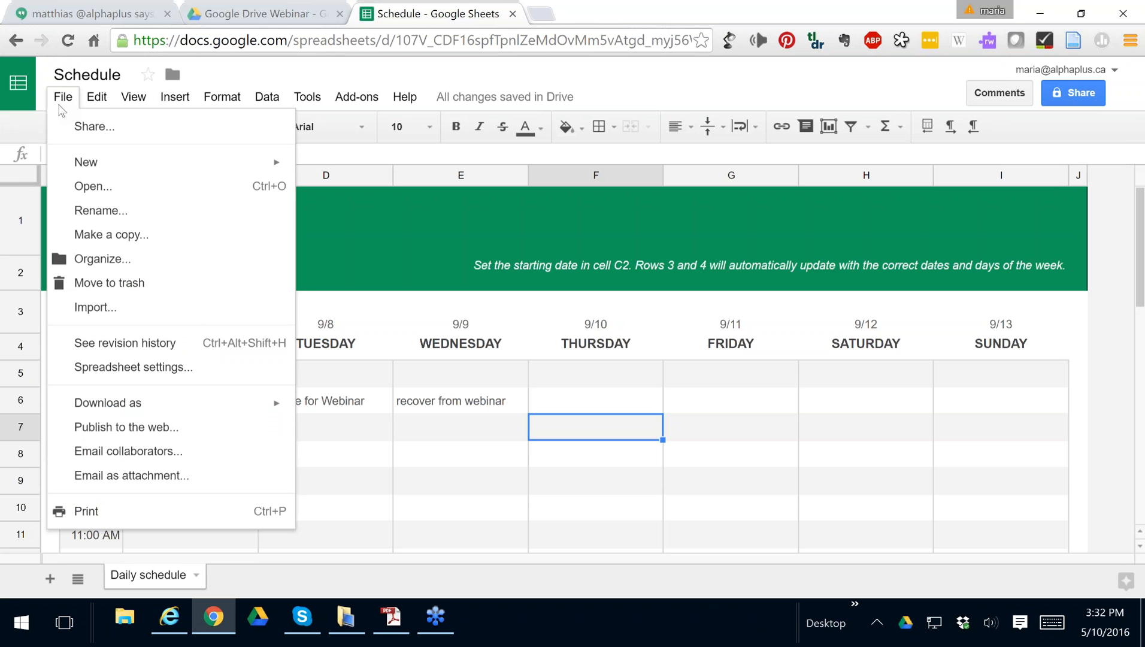
mouse_move(65, 164)
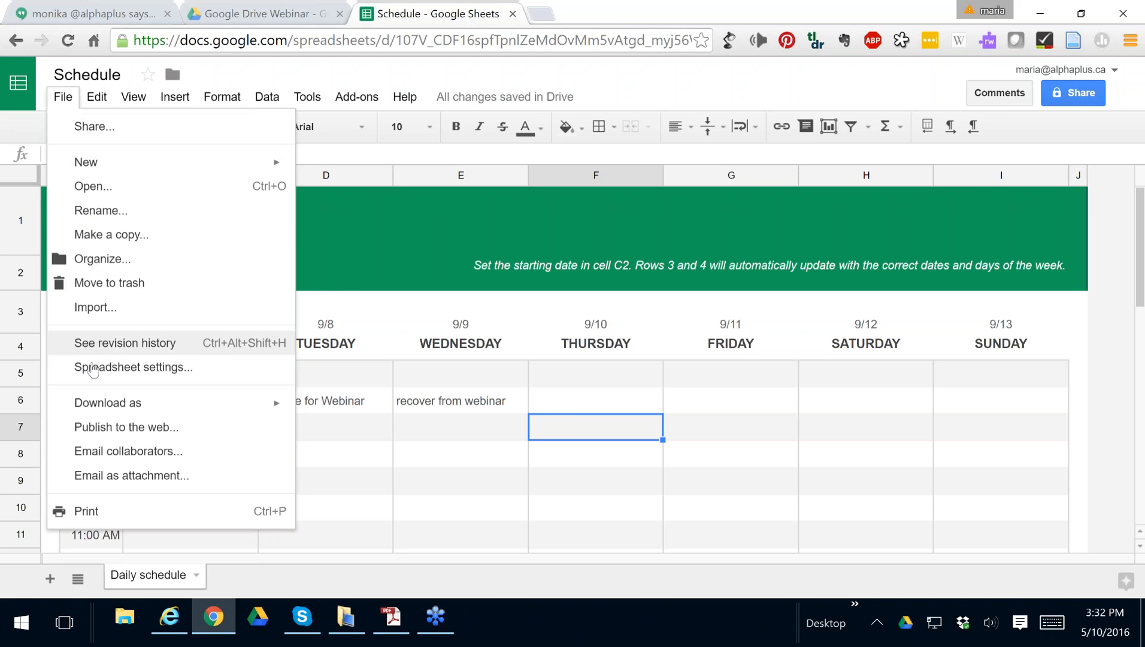
mouse_move(150, 402)
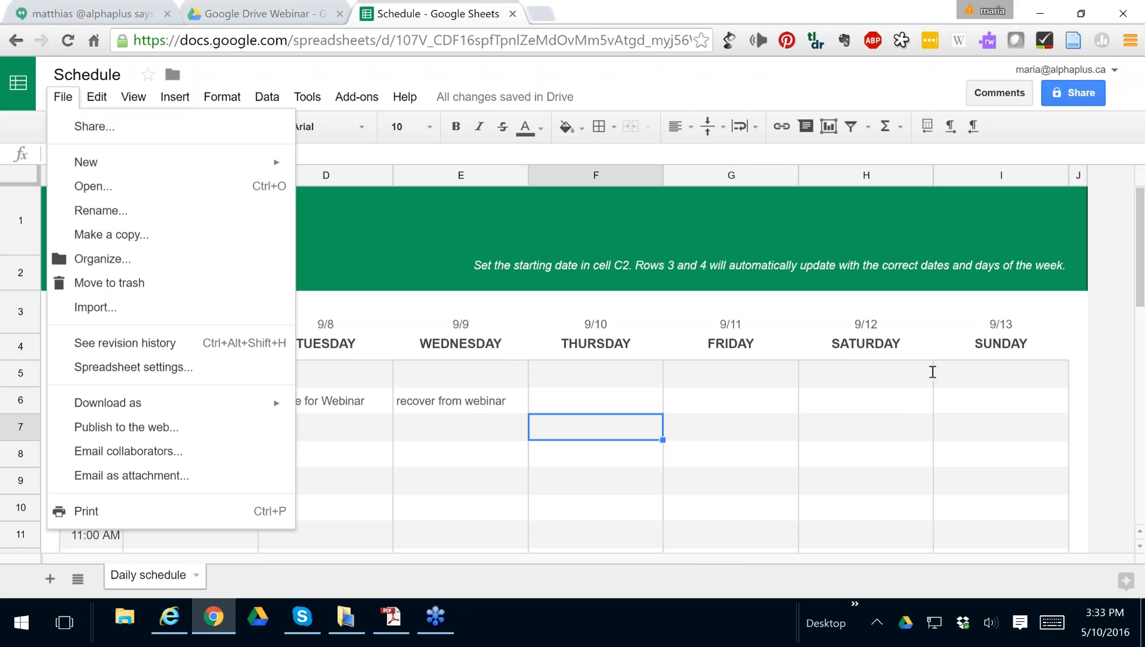
key(Escape)
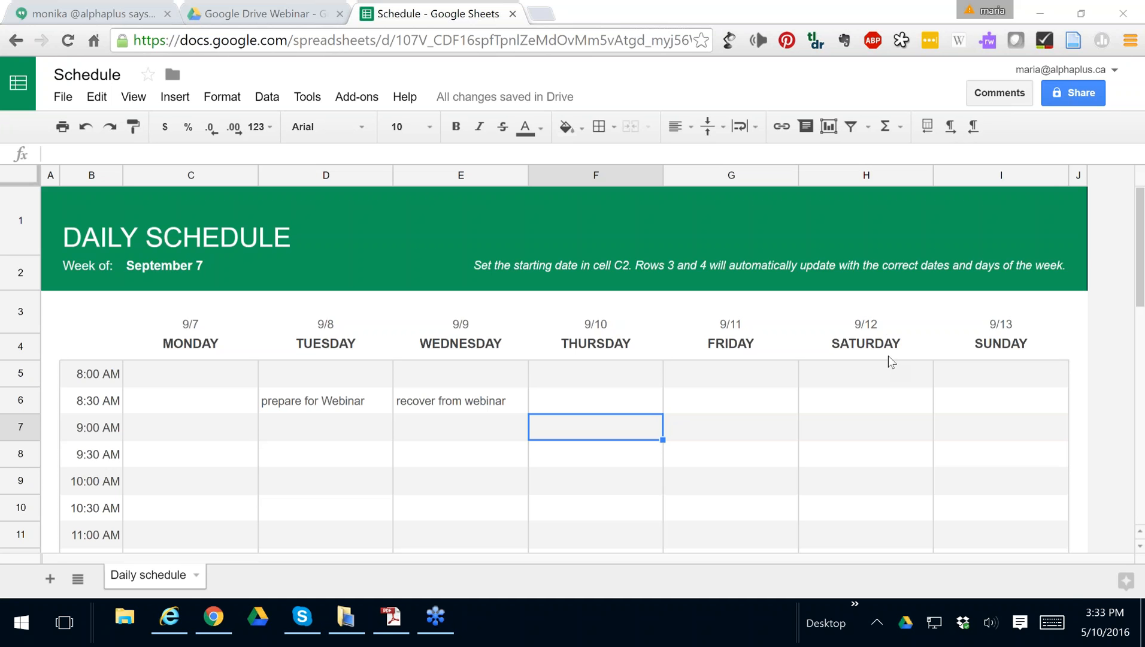
click(846, 459)
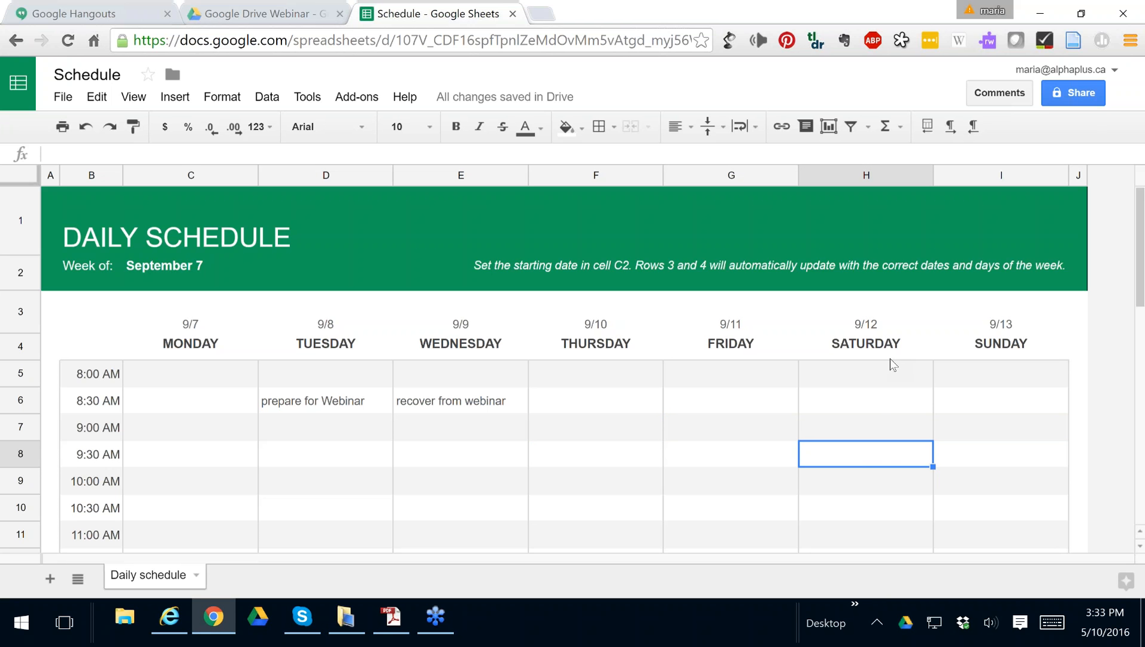
double_click(865, 373)
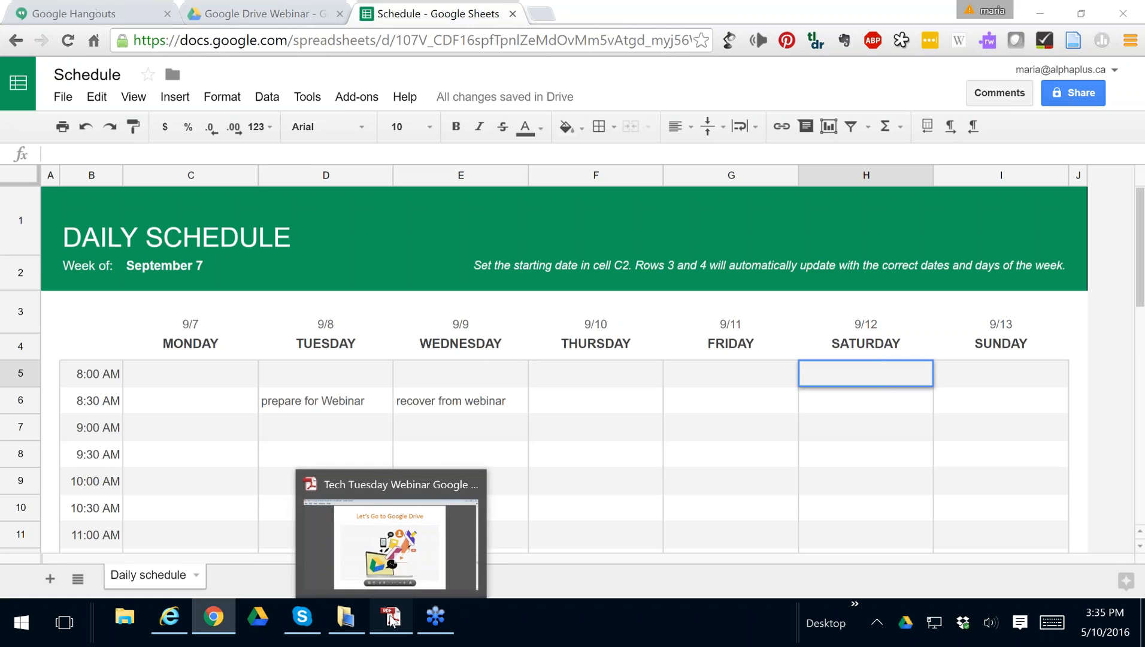
Switch to the Tech Tuesday Webinar PDF in Adobe Reader and advance to page 18, "Using Drive in your program"
click(390, 617)
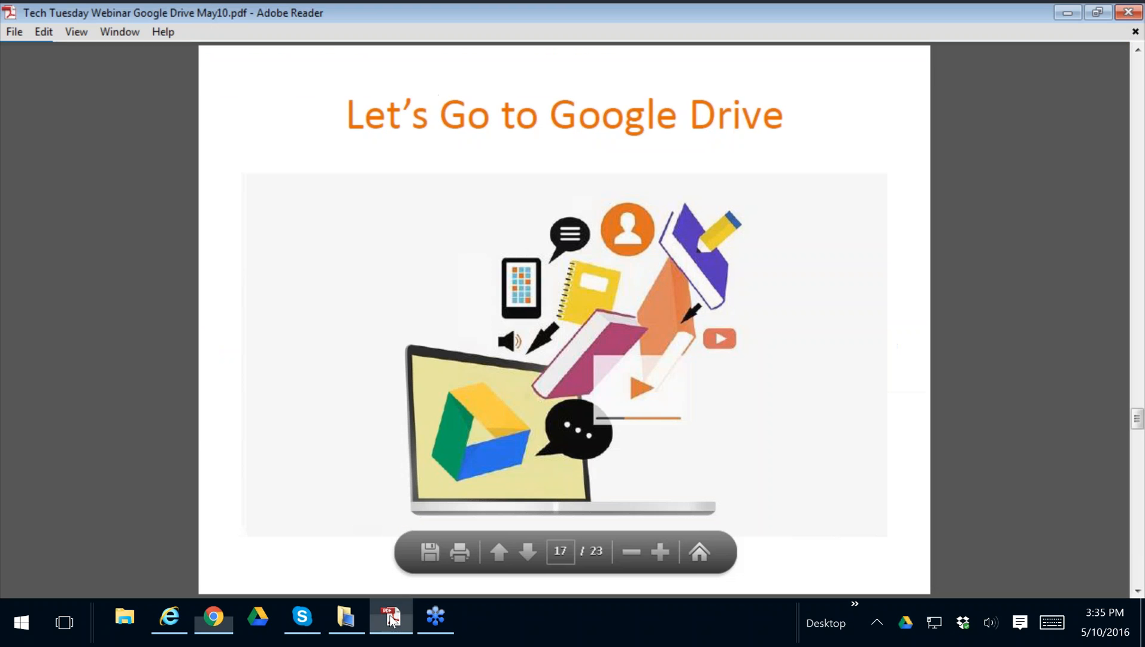
click(529, 553)
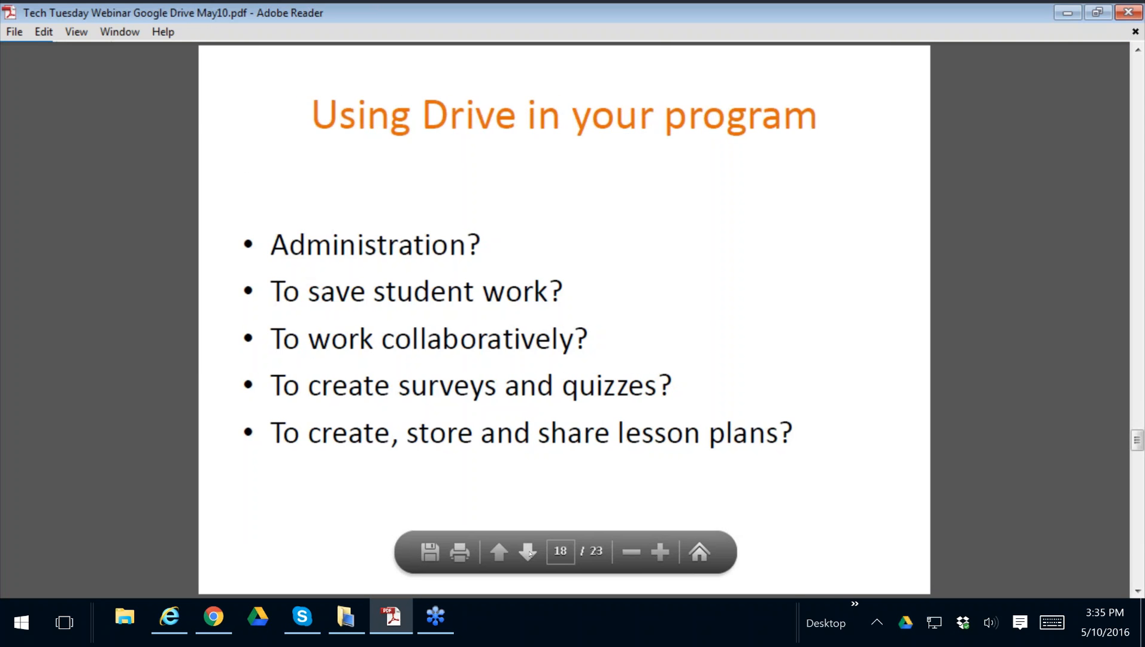